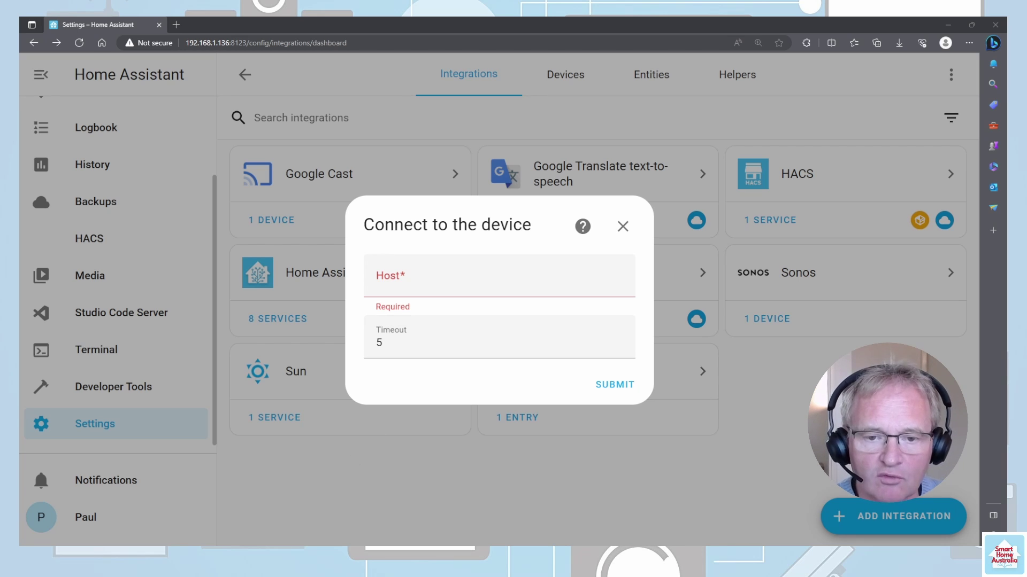
# Step: Connect the Broadlink device at 192.168.1.159 and keep the name STUDY BEAN
pyautogui.click(499, 278)
pyautogui.write('19')
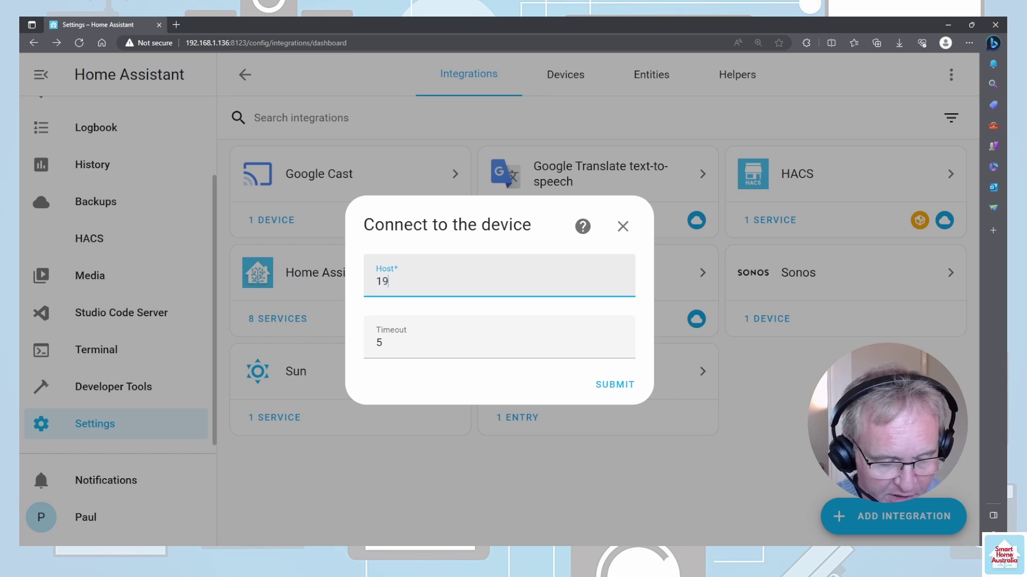
pyautogui.write('2.168.1.159')
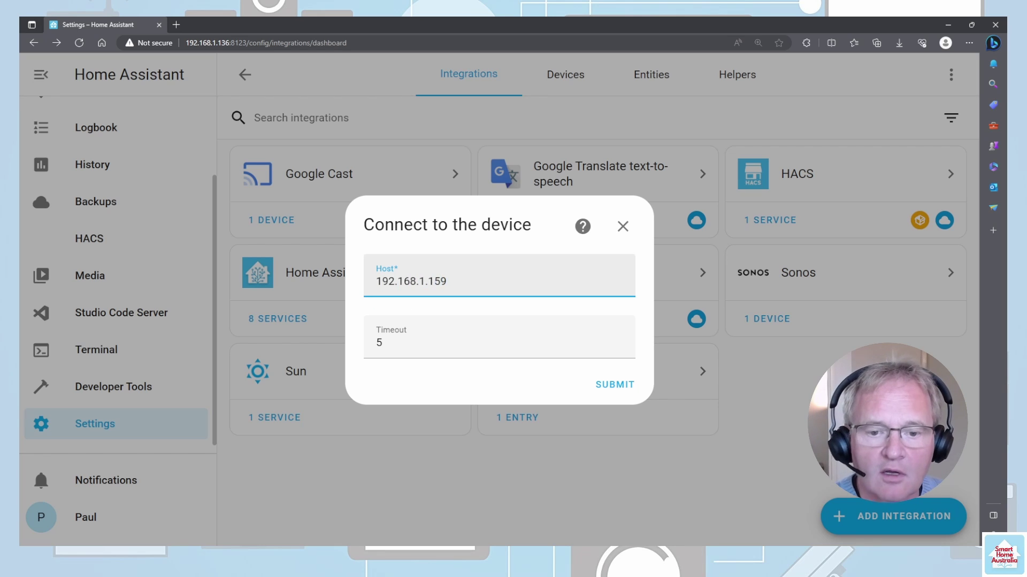
pyautogui.click(630, 390)
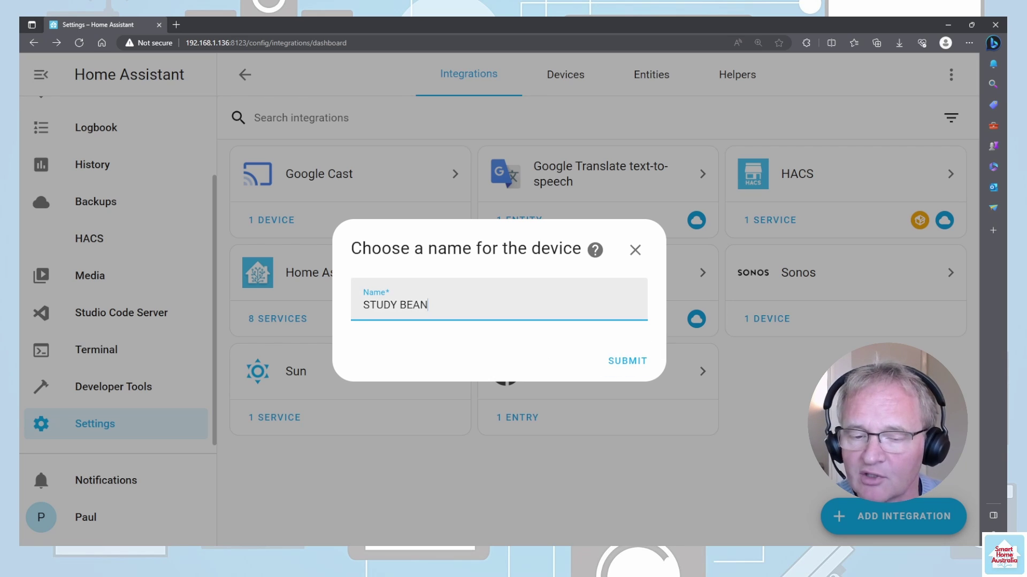
pyautogui.click(627, 368)
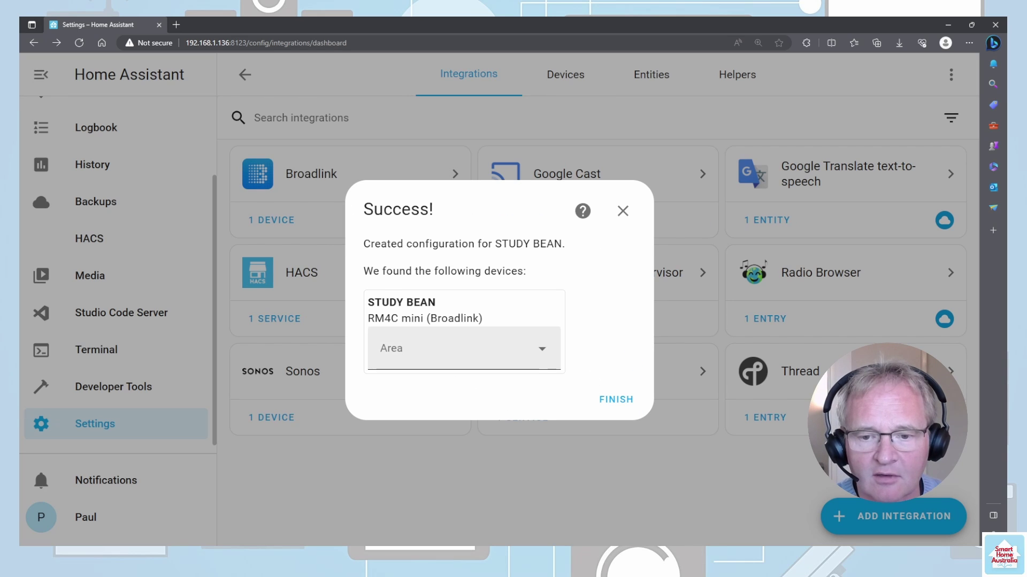
# Step: Put STUDY BEAN in a new STUDY area, finish setup, and open Developer Tools Services
pyautogui.click(460, 352)
pyautogui.click(442, 303)
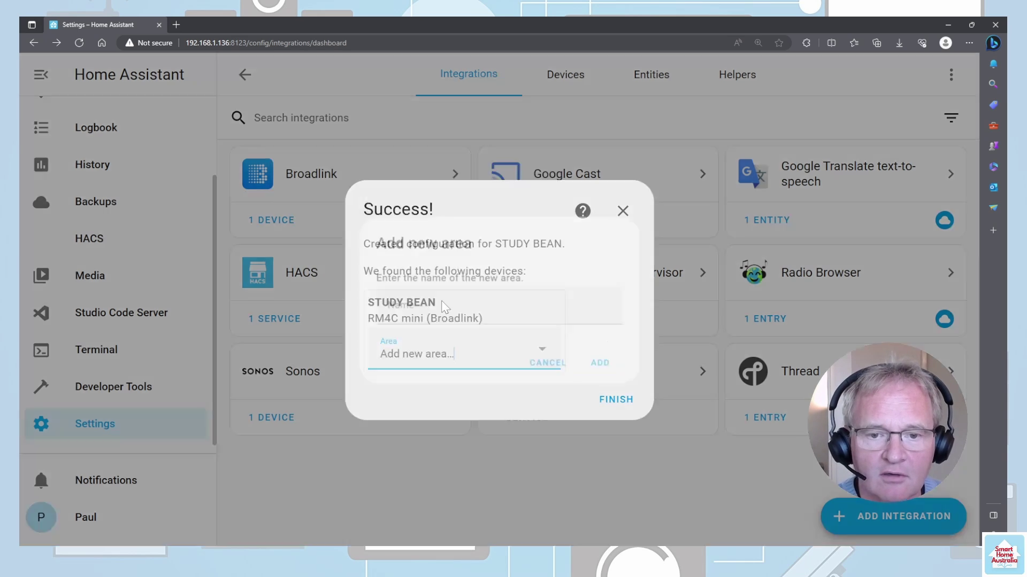
pyautogui.write('STUDY')
pyautogui.click(610, 369)
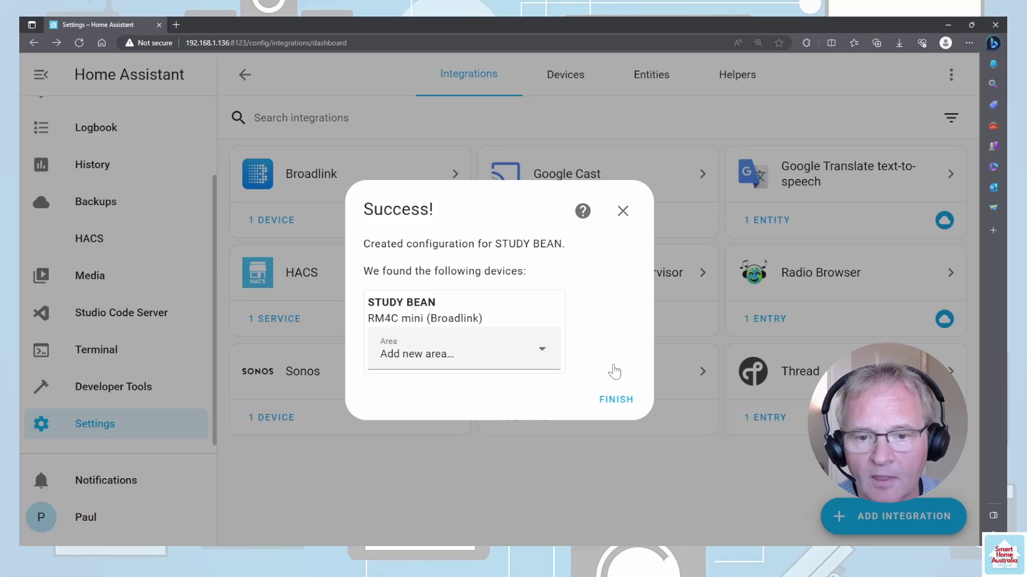
pyautogui.click(615, 400)
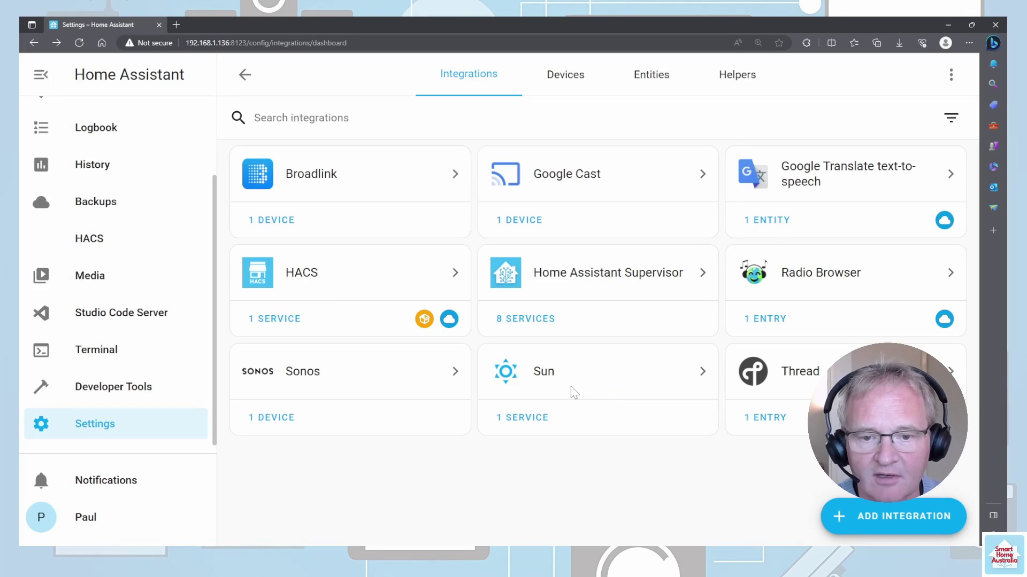
pyautogui.click(288, 230)
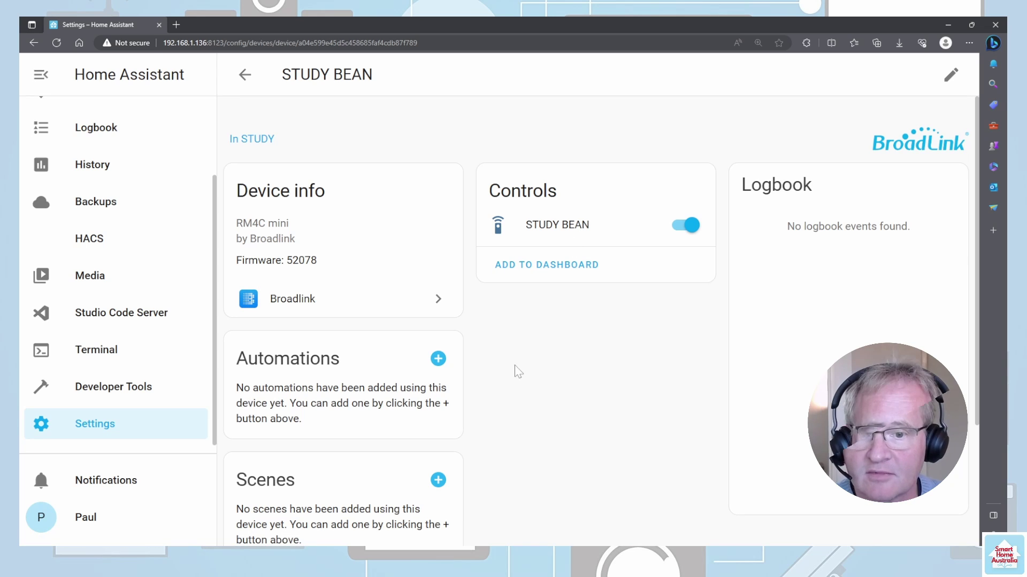
pyautogui.click(133, 396)
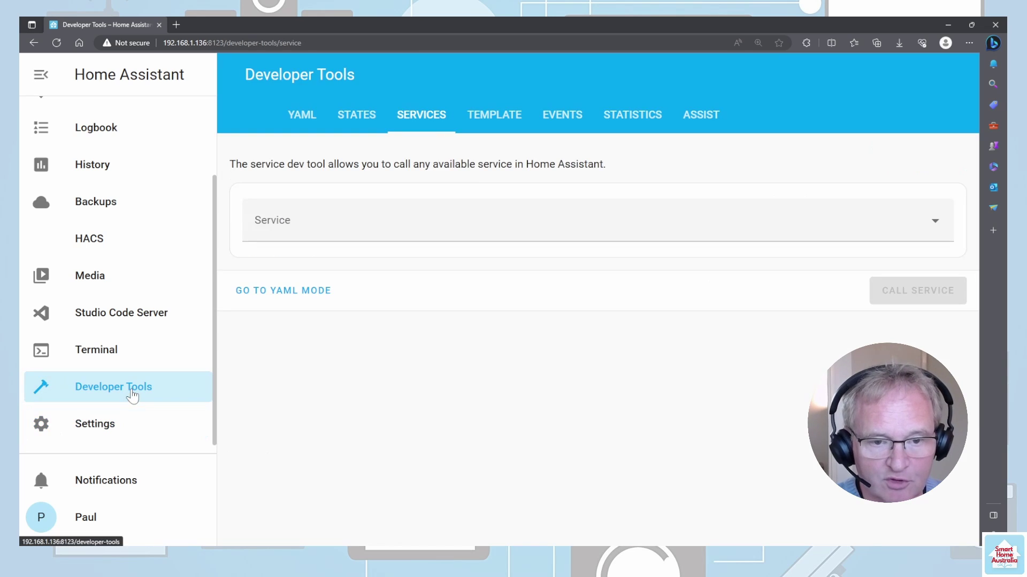
# Step: Choose the Remote: Learn command service targeting the STUDY BEAN remote
pyautogui.click(319, 222)
pyautogui.write('remote')
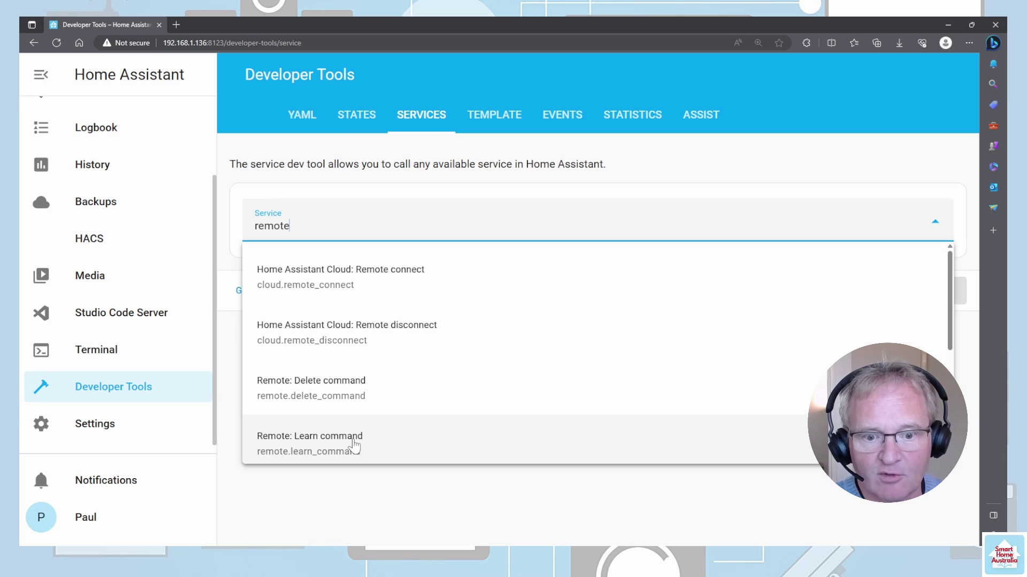
pyautogui.click(354, 445)
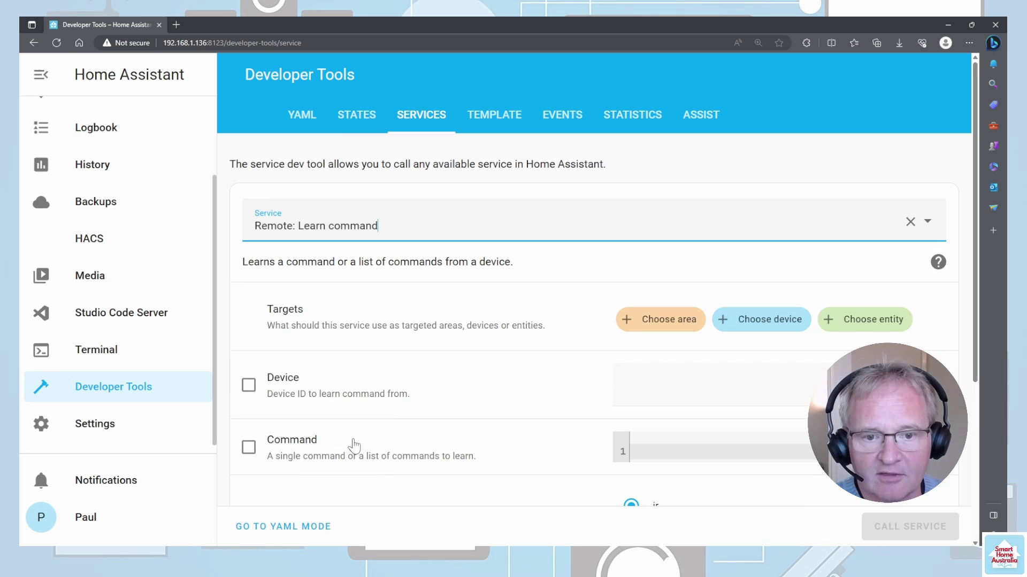
pyautogui.click(864, 324)
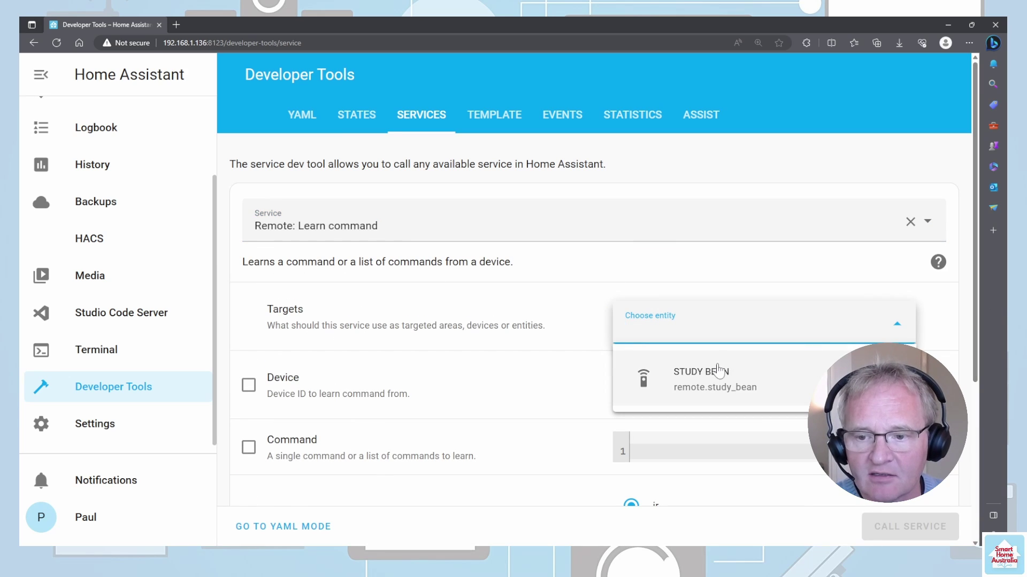
pyautogui.click(713, 382)
pyautogui.scroll(-3, 396, 419)
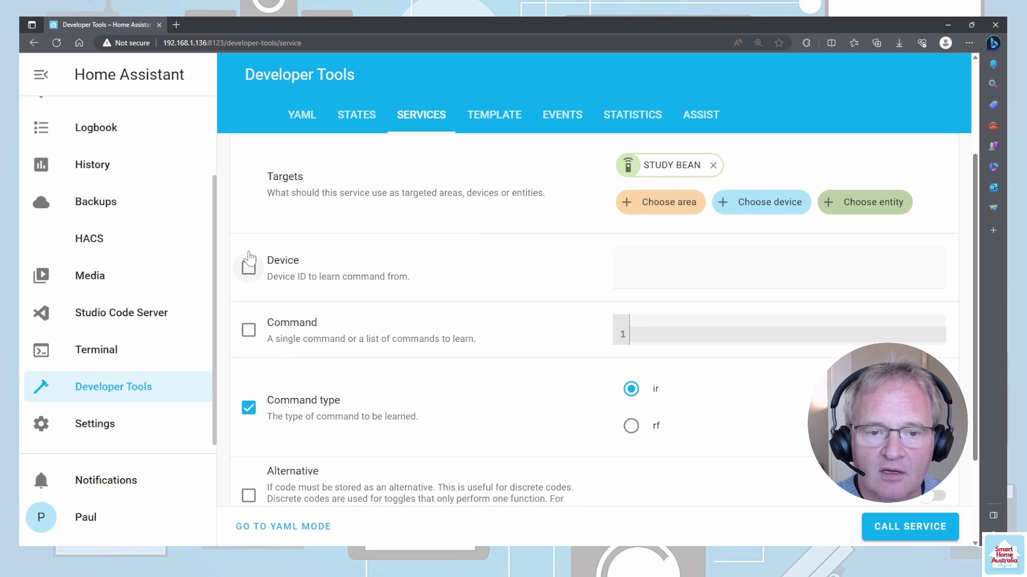
# Step: Set device STUDY_HEATER and command Power for the ir learn call
pyautogui.click(248, 268)
pyautogui.click(625, 267)
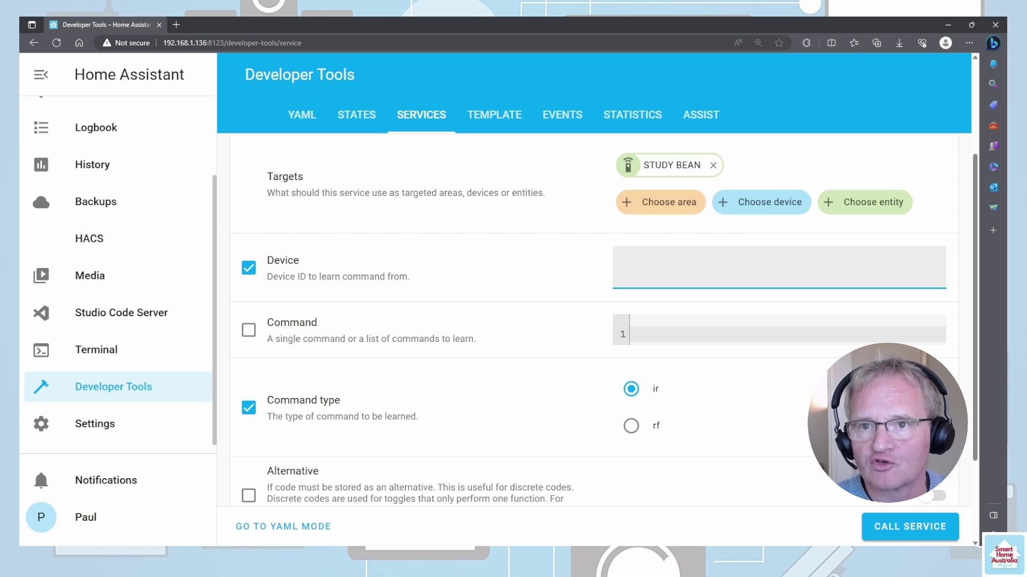
pyautogui.write('STUDY_HEATER')
pyautogui.press('Tab')
pyautogui.press('space')
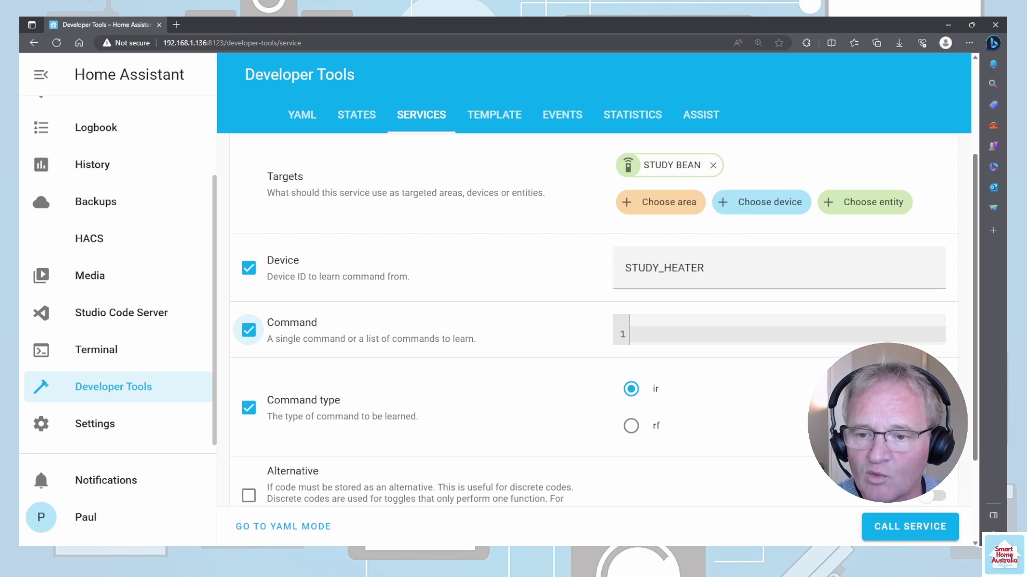
pyautogui.click(634, 334)
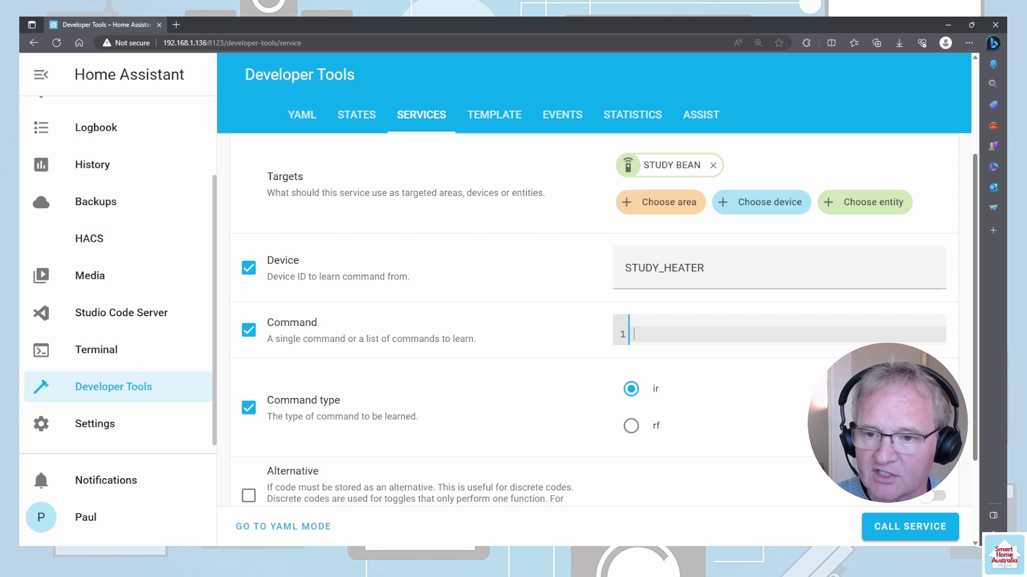
pyautogui.write('Power')
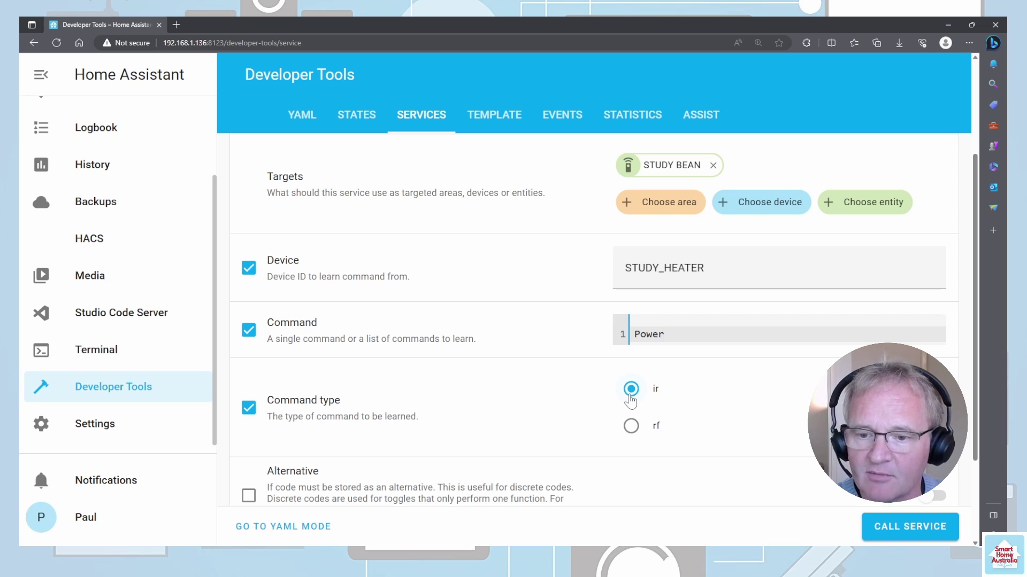
pyautogui.scroll(-2, 502, 400)
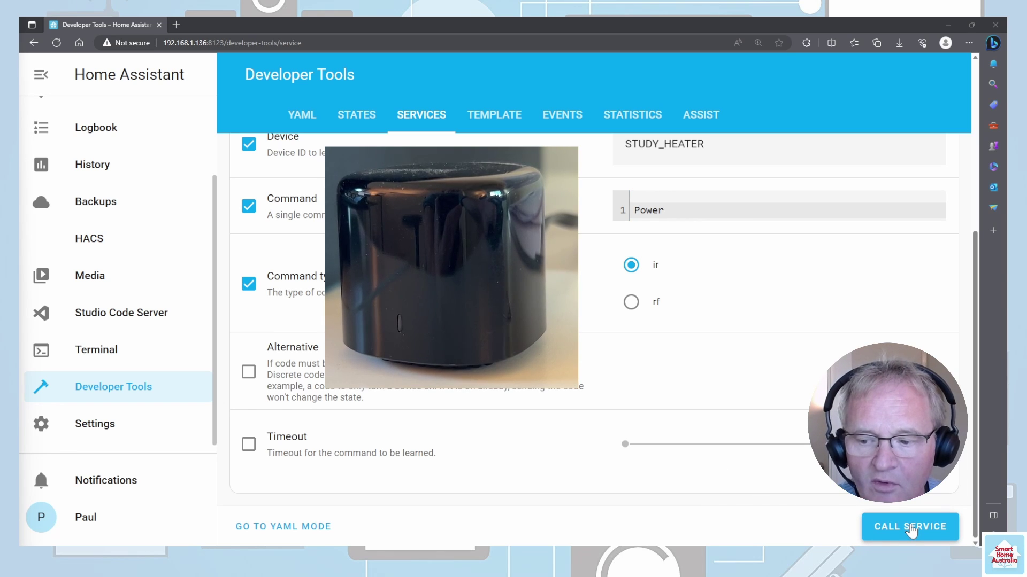
# Step: Send the learn call so STUDY BEAN captures the heater remote's Power button
pyautogui.click(911, 528)
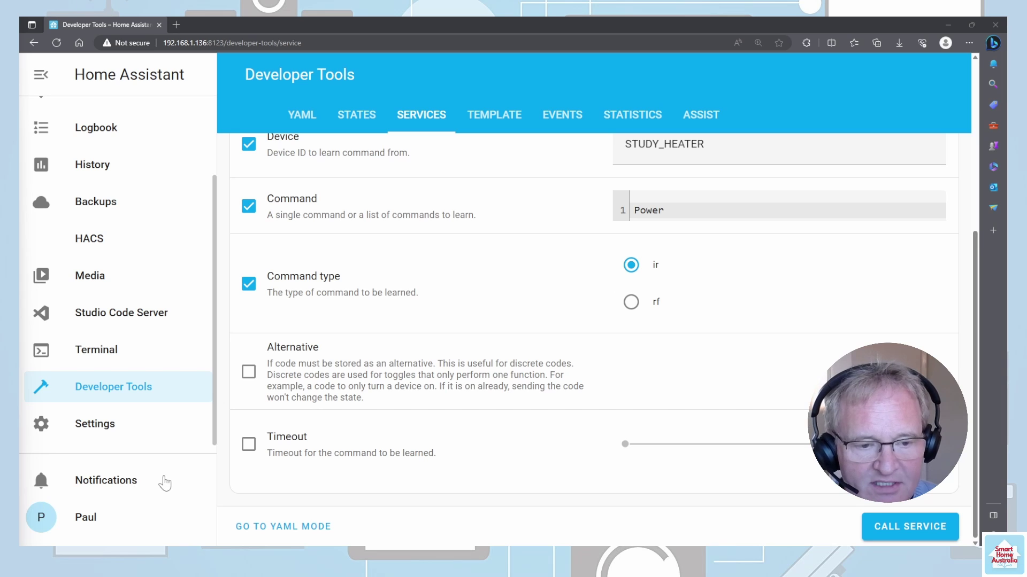
# Step: Install the File editor add-on from the Add-on Store
pyautogui.click(137, 428)
pyautogui.click(426, 345)
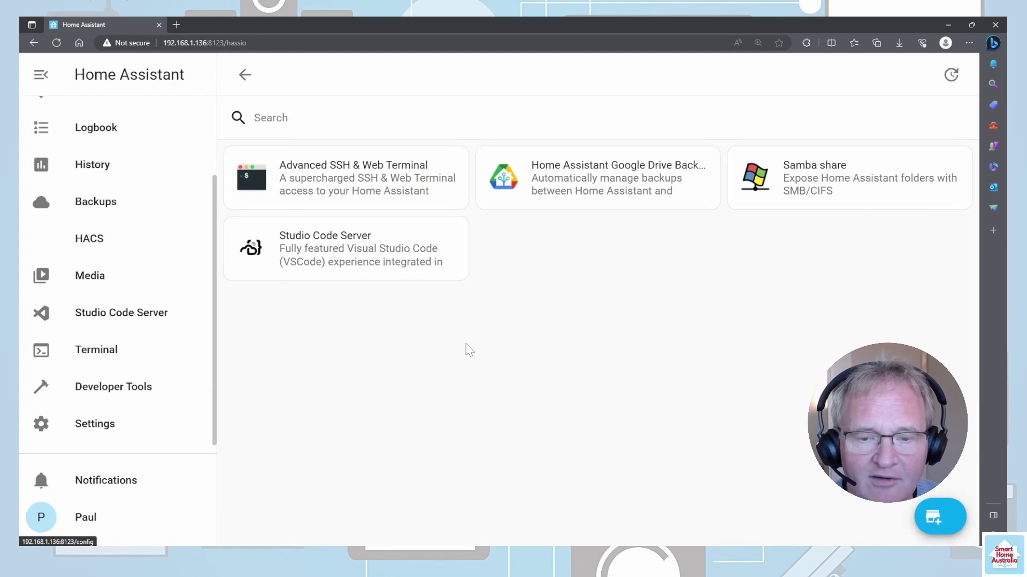
pyautogui.click(901, 523)
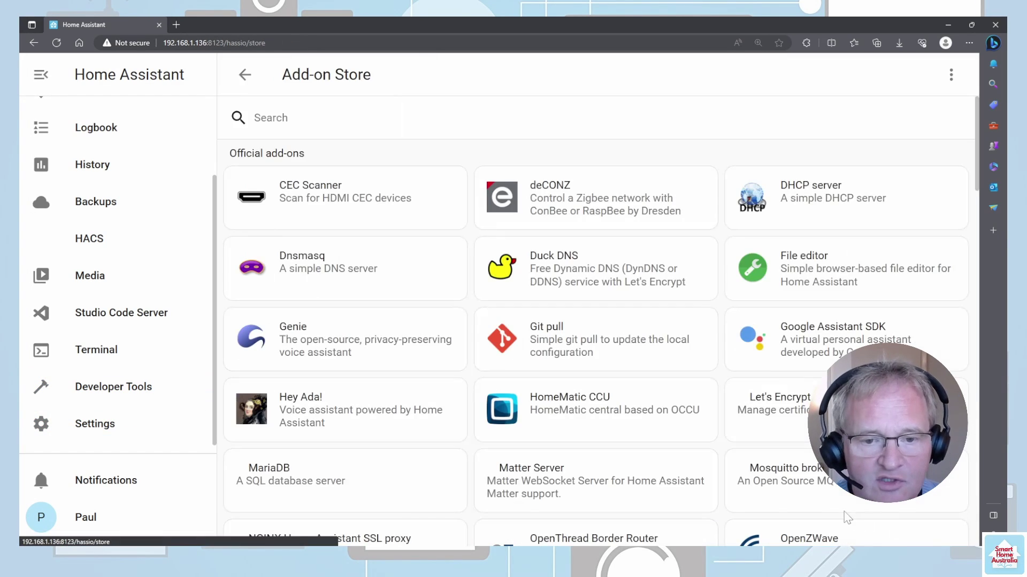
pyautogui.click(825, 271)
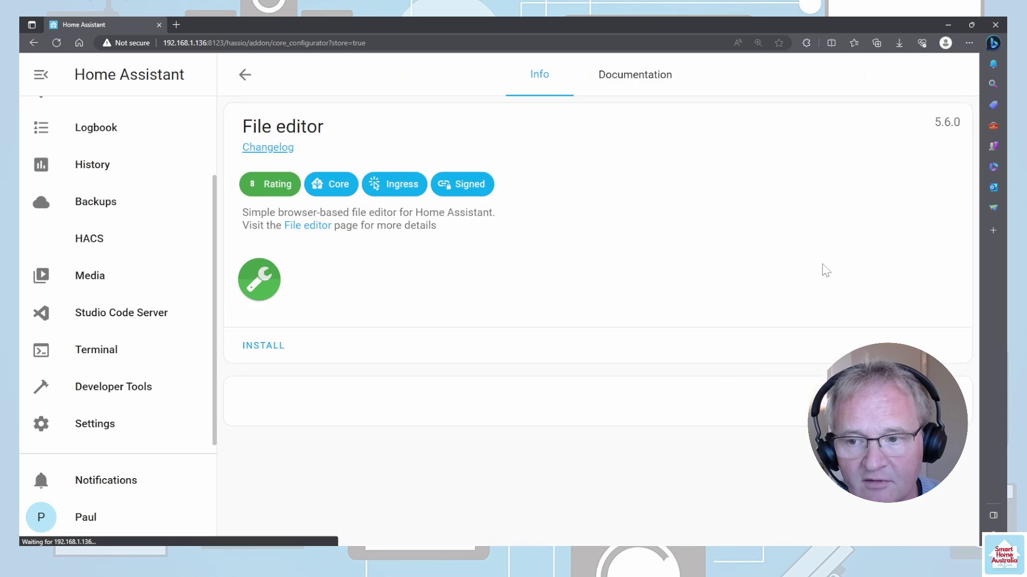
pyautogui.click(265, 348)
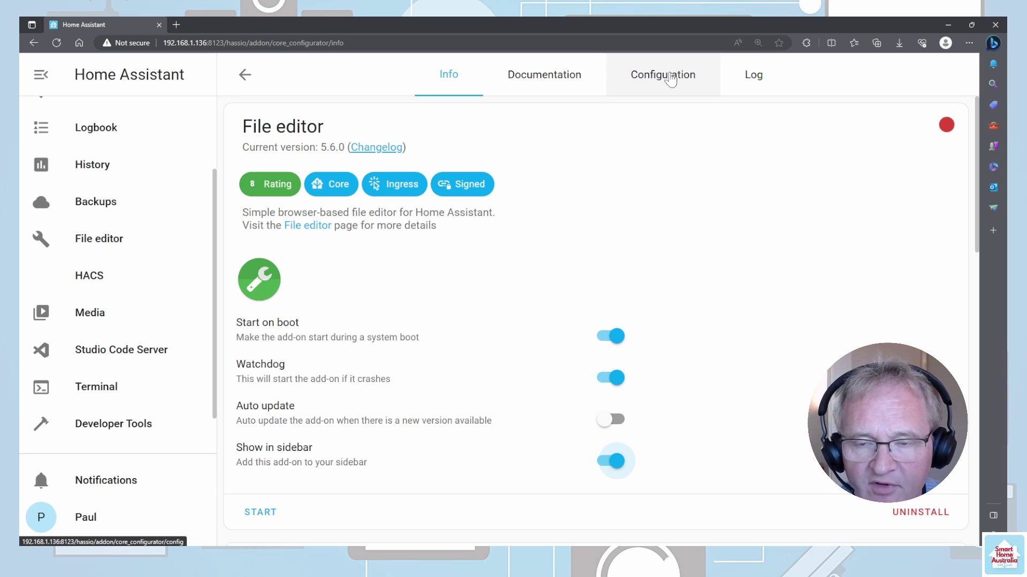
# Step: Remove .storage from the File editor's ignore list and save the configuration
pyautogui.click(670, 80)
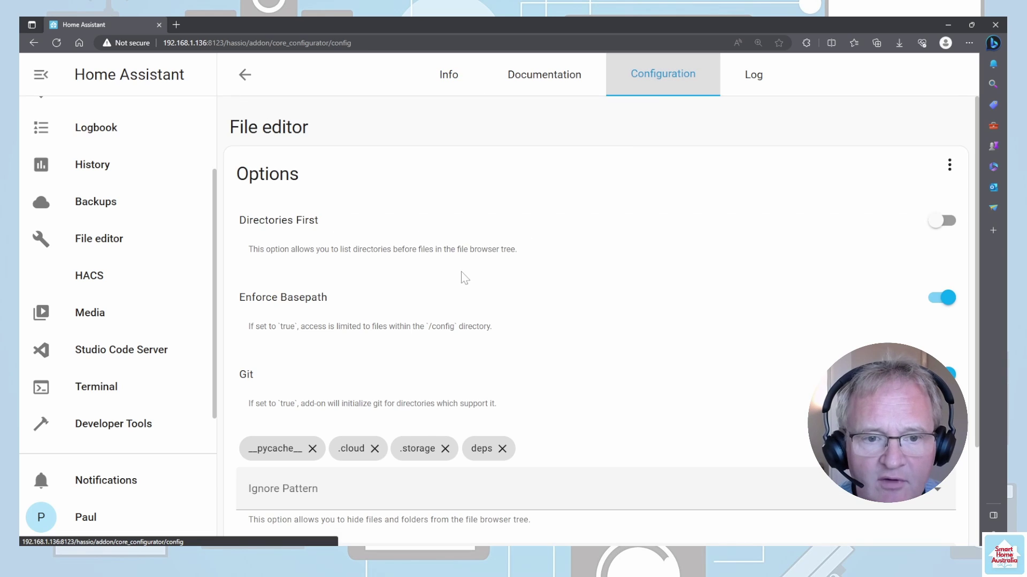
pyautogui.click(445, 449)
pyautogui.scroll(-3, 770, 417)
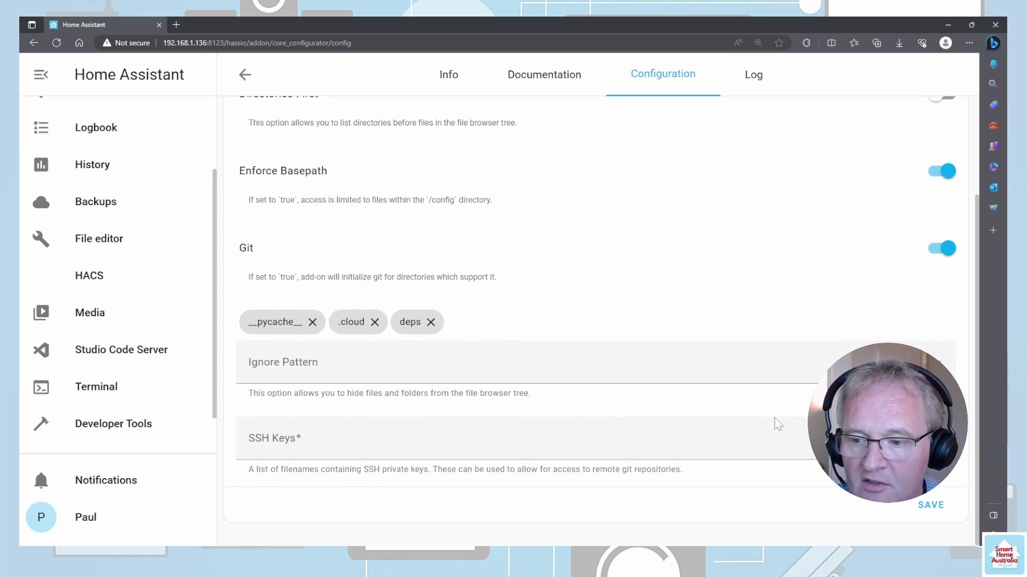
pyautogui.click(928, 508)
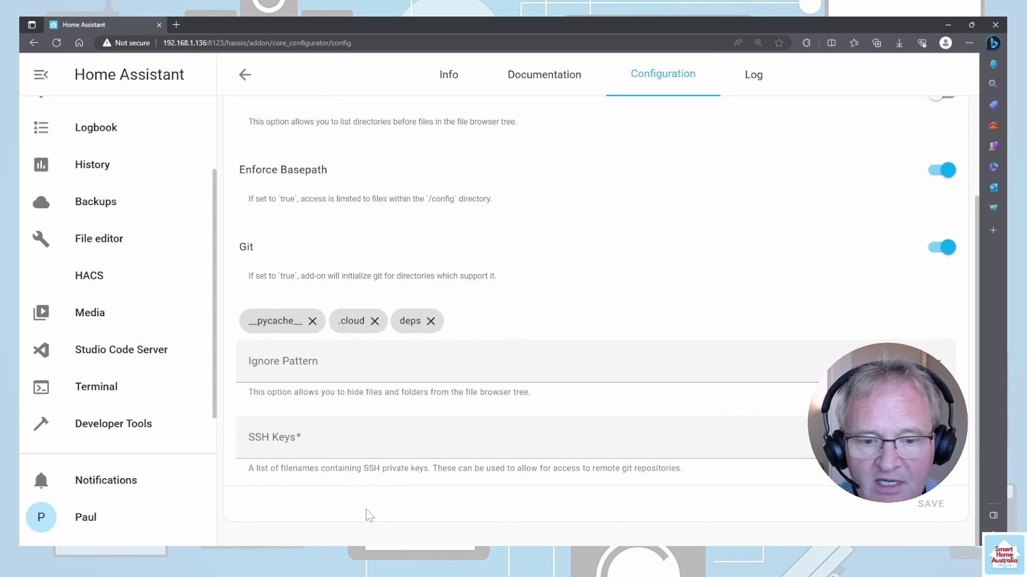
# Step: Start the File editor add-on and open its web UI
pyautogui.click(449, 85)
pyautogui.click(261, 496)
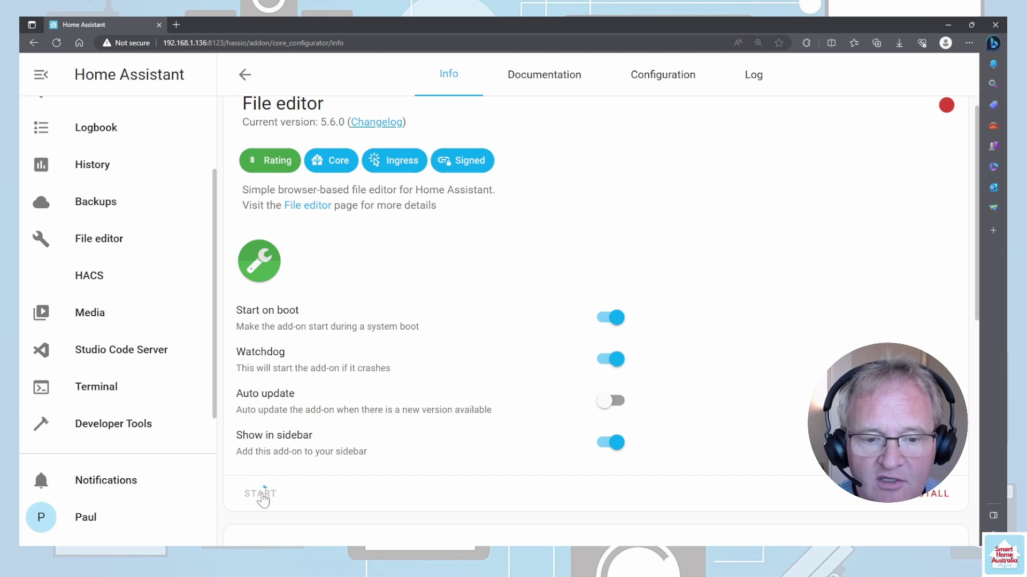
pyautogui.click(815, 492)
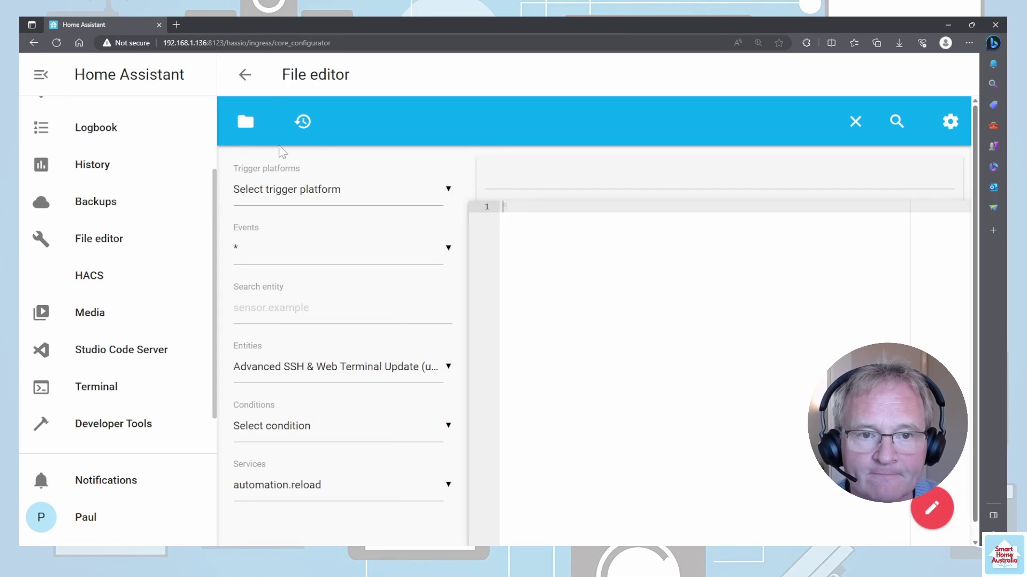
pyautogui.click(246, 127)
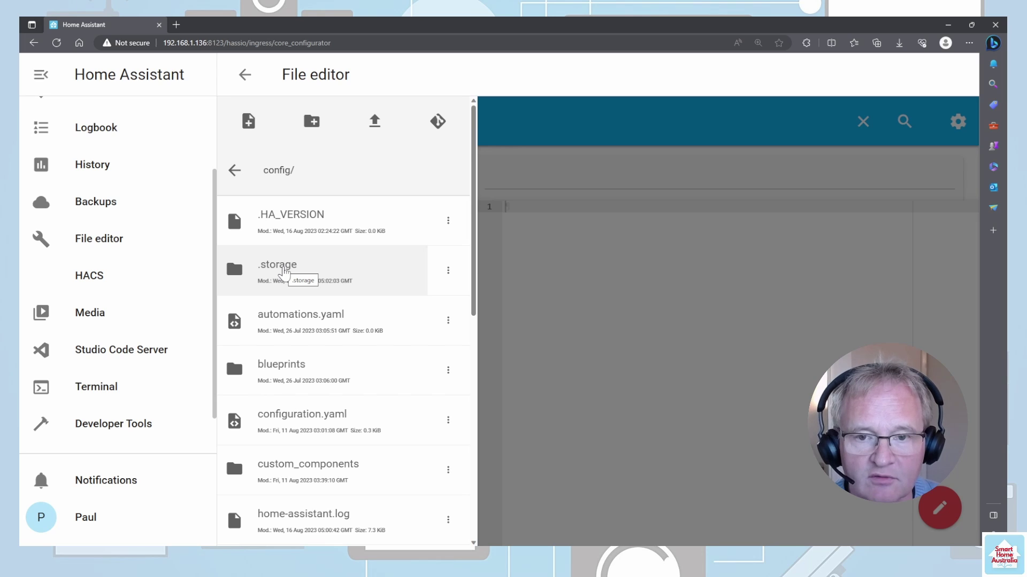
pyautogui.click(283, 271)
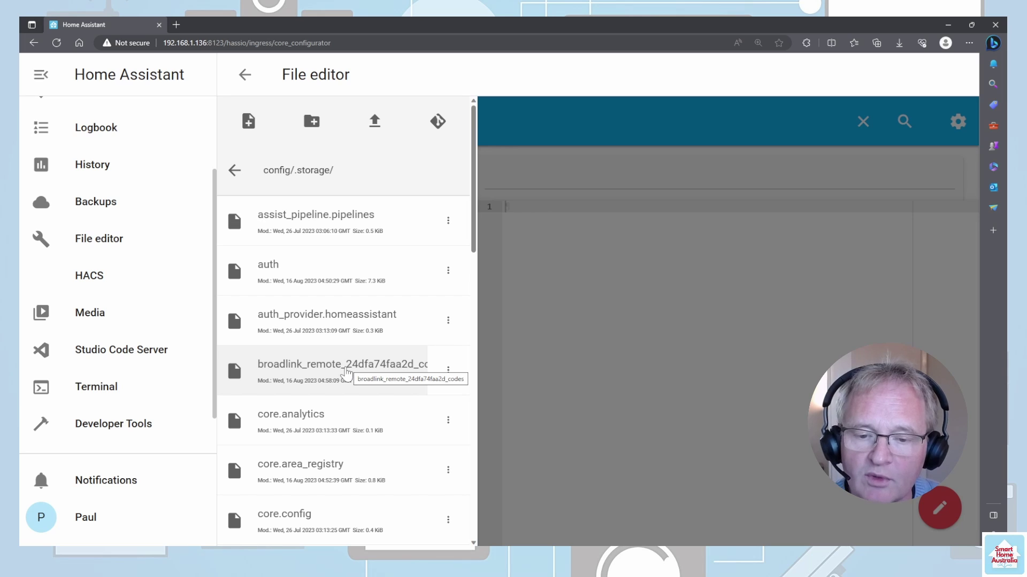
pyautogui.click(347, 373)
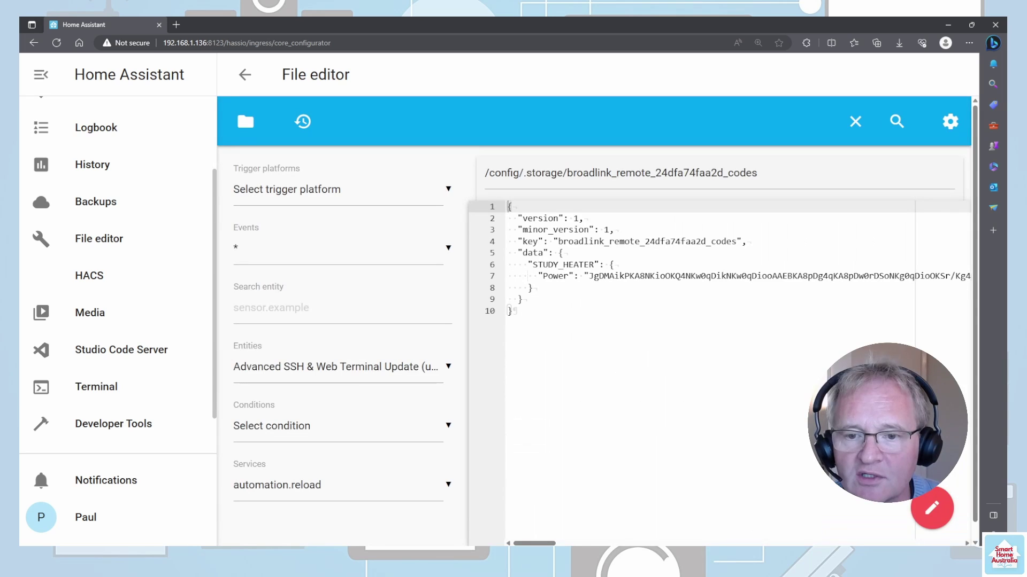
pyautogui.moveTo(532, 265); pyautogui.dragTo(595, 264)
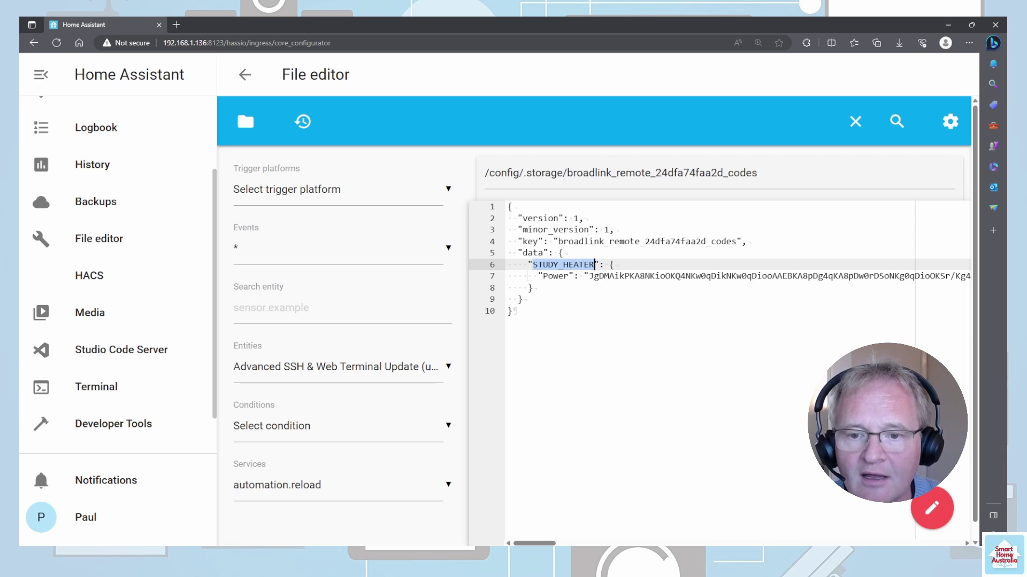
pyautogui.doubleClick(556, 276)
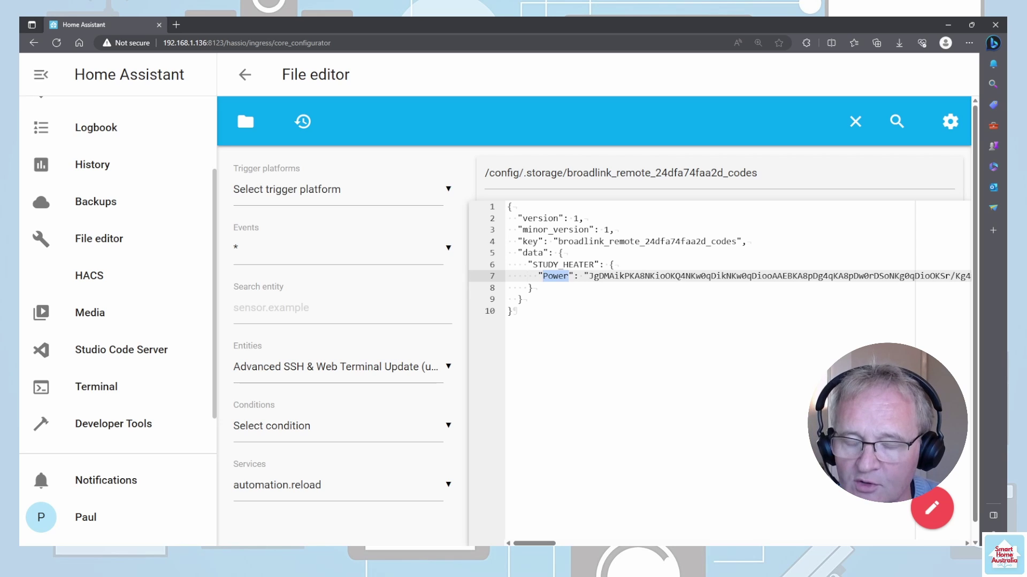
pyautogui.moveTo(533, 265); pyautogui.dragTo(583, 265)
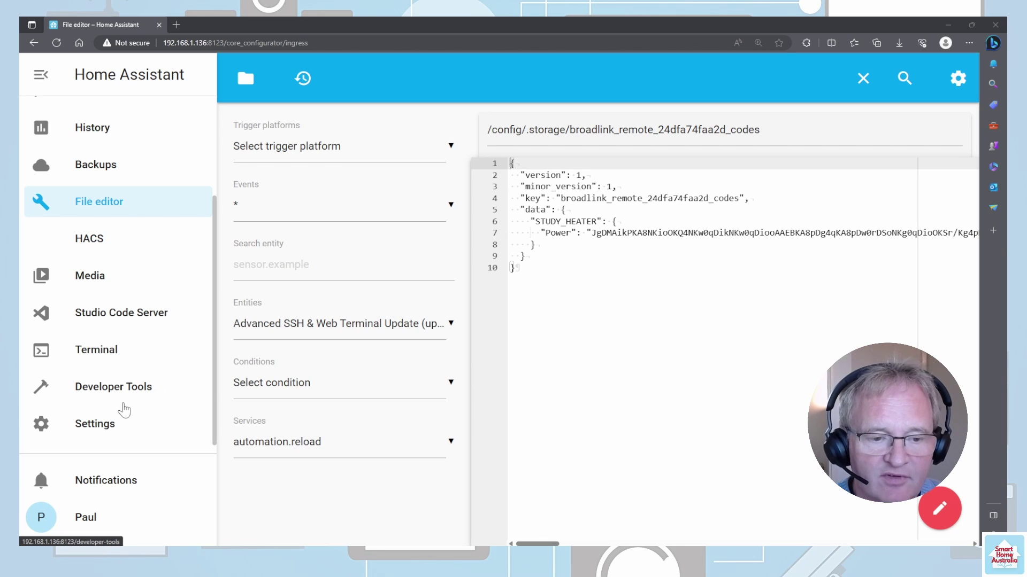
# Step: Choose the Remote: Send command service targeting the STUDY BEAN remote
pyautogui.click(140, 388)
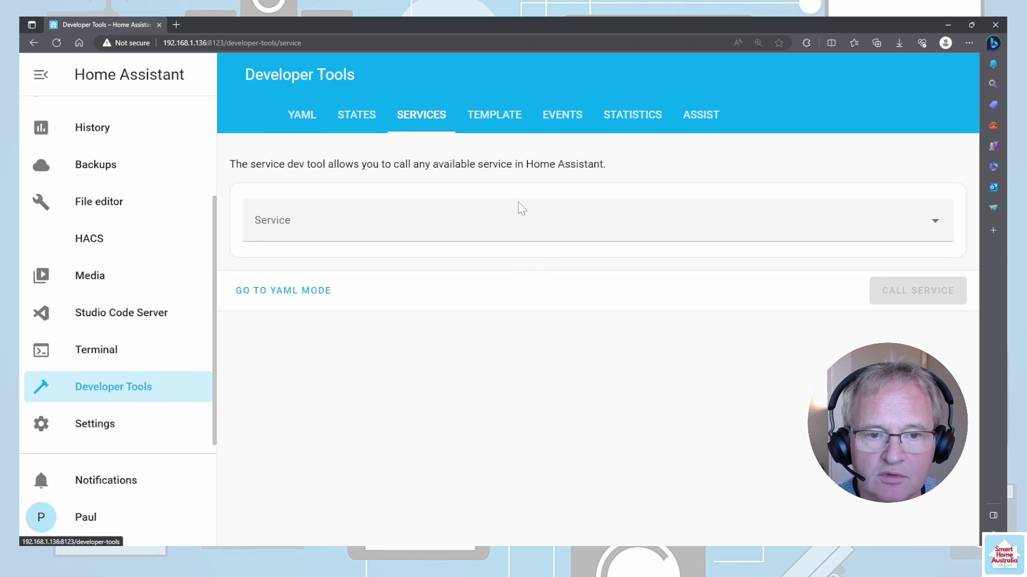
pyautogui.click(422, 220)
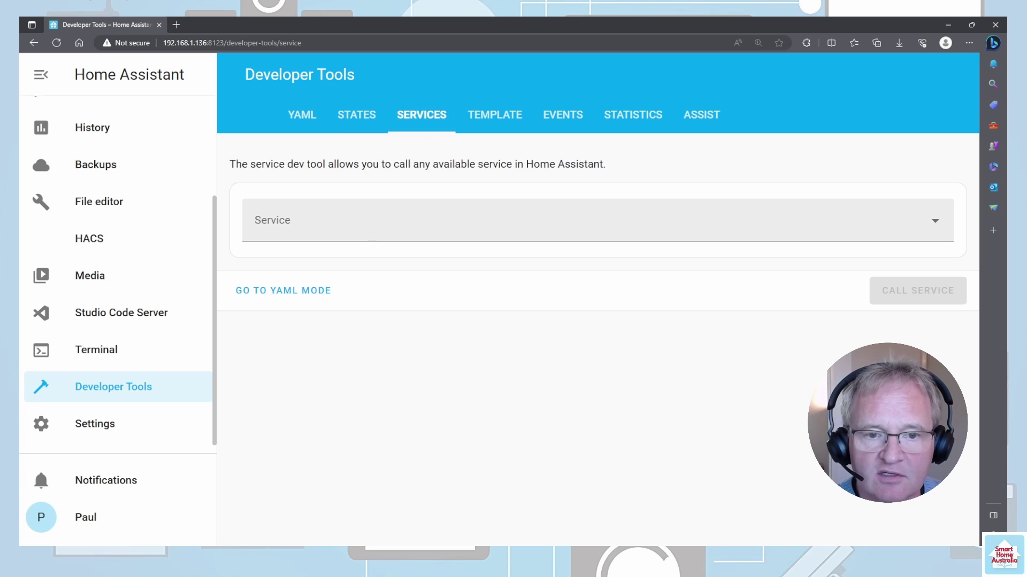
pyautogui.write('remote')
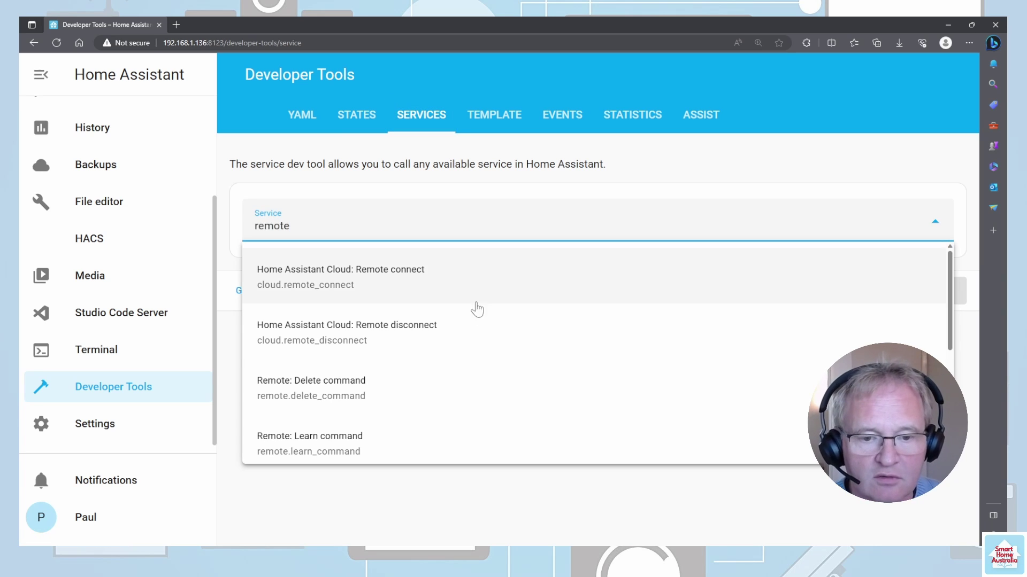
pyautogui.scroll(-2, 476, 309)
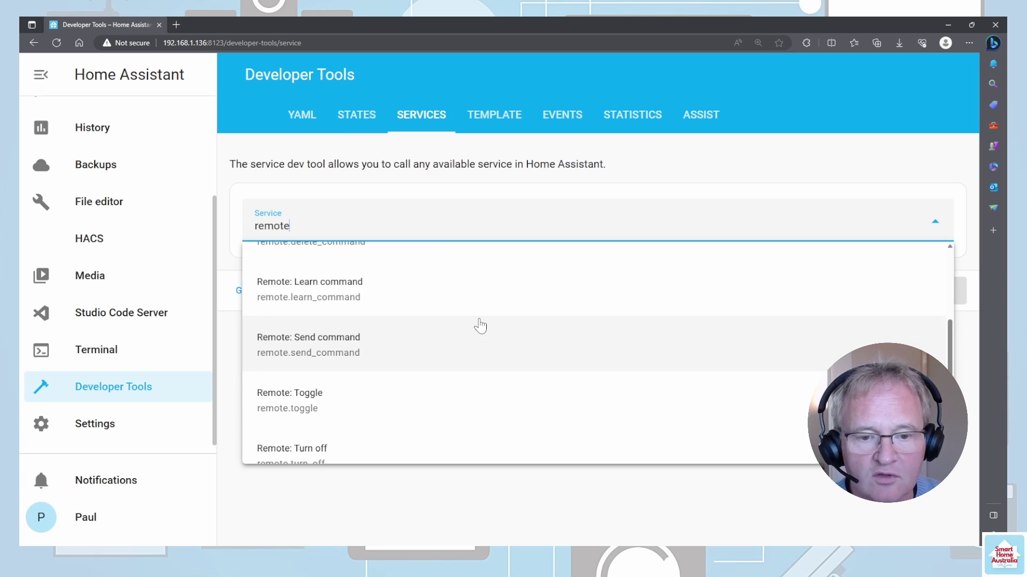
pyautogui.scroll(-1, 479, 322)
pyautogui.scroll(1, 480, 322)
pyautogui.click(387, 356)
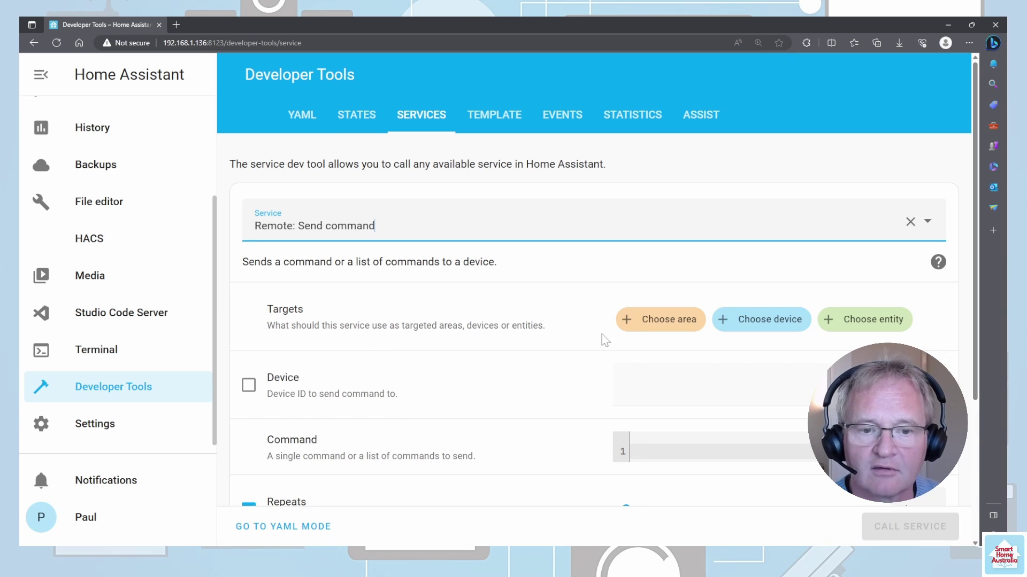
pyautogui.click(863, 320)
pyautogui.click(700, 385)
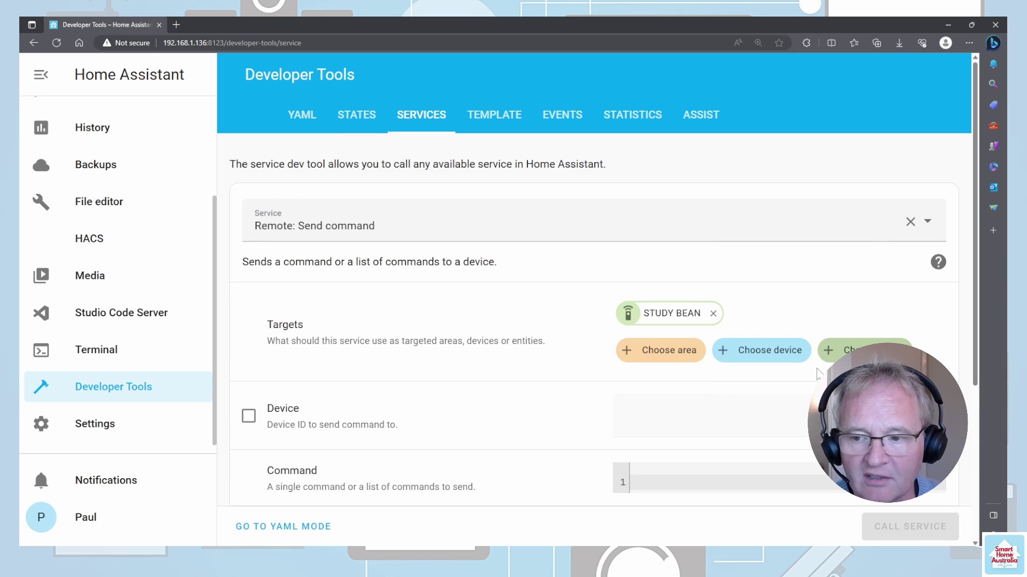
pyautogui.scroll(-4, 265, 325)
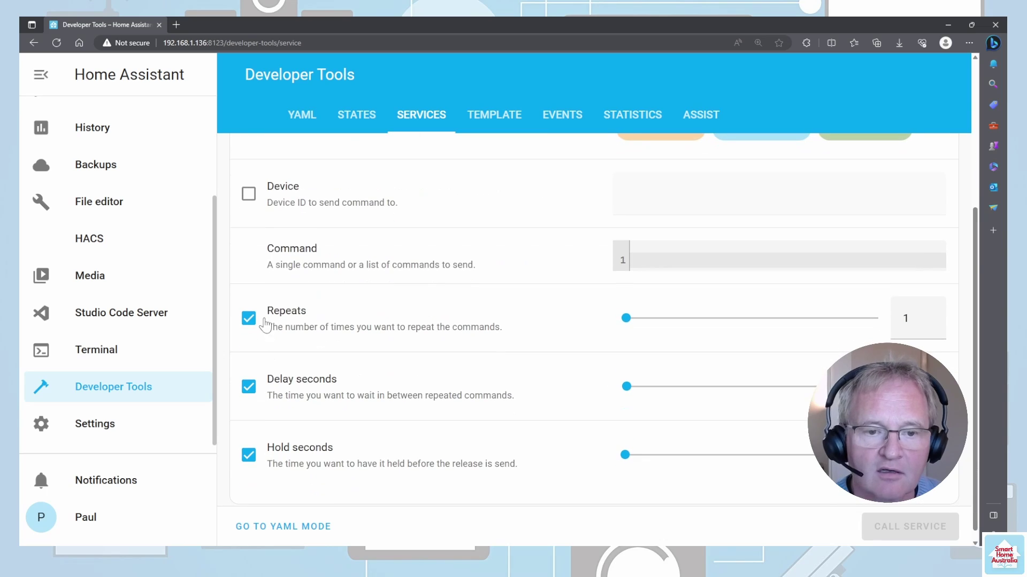
# Step: Send STUDY_HEATER's Power command once, with Repeats, Delay and Hold turned off
pyautogui.click(255, 195)
pyautogui.click(639, 203)
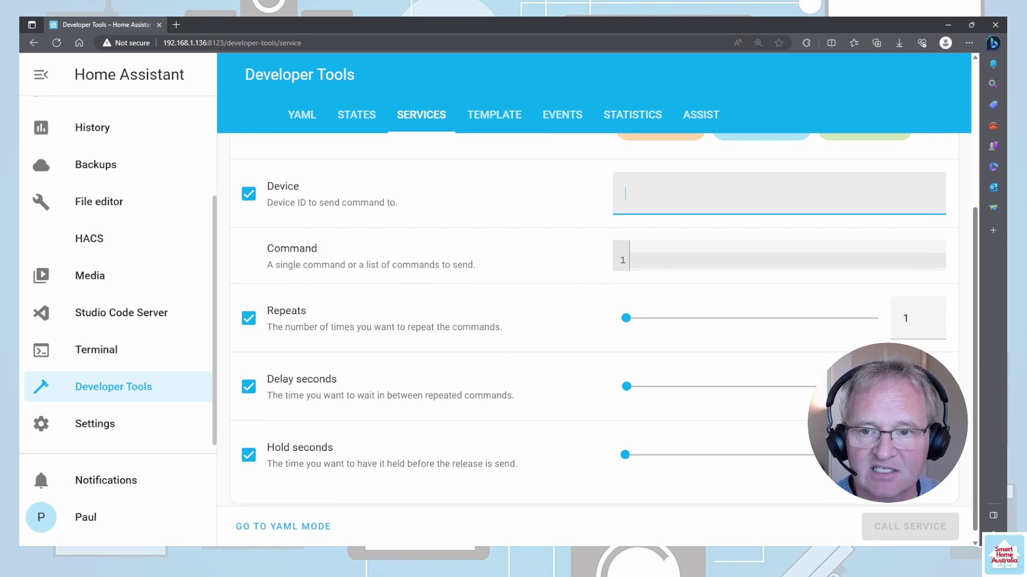
pyautogui.write('STUDY')
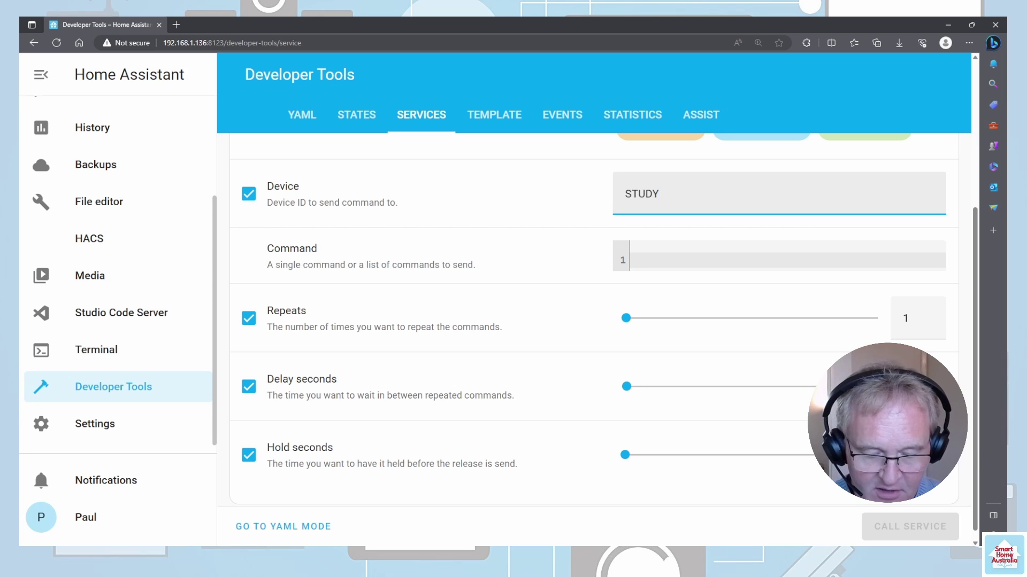
pyautogui.write('_HEATER')
pyautogui.press('Tab')
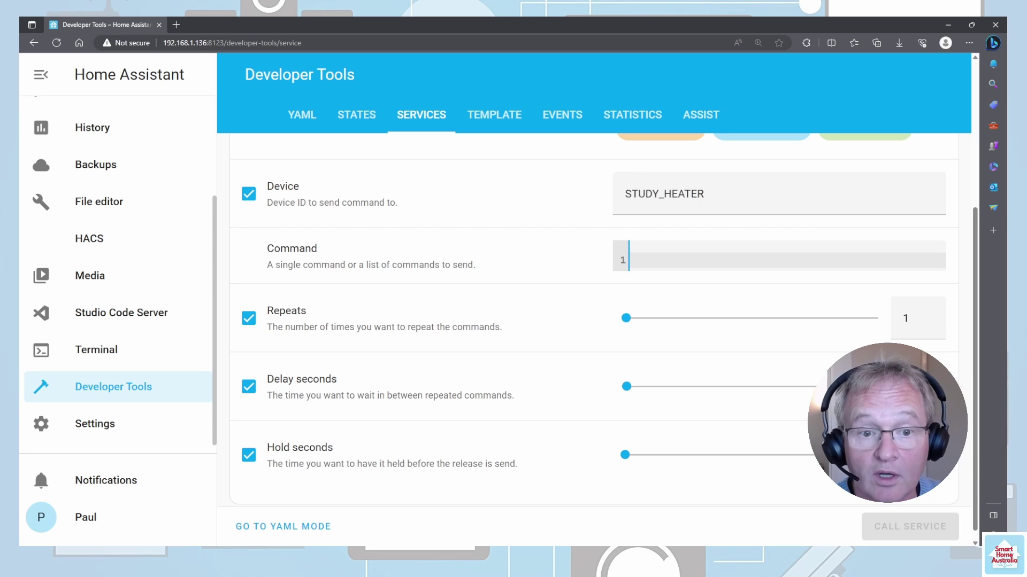
pyautogui.write('Power')
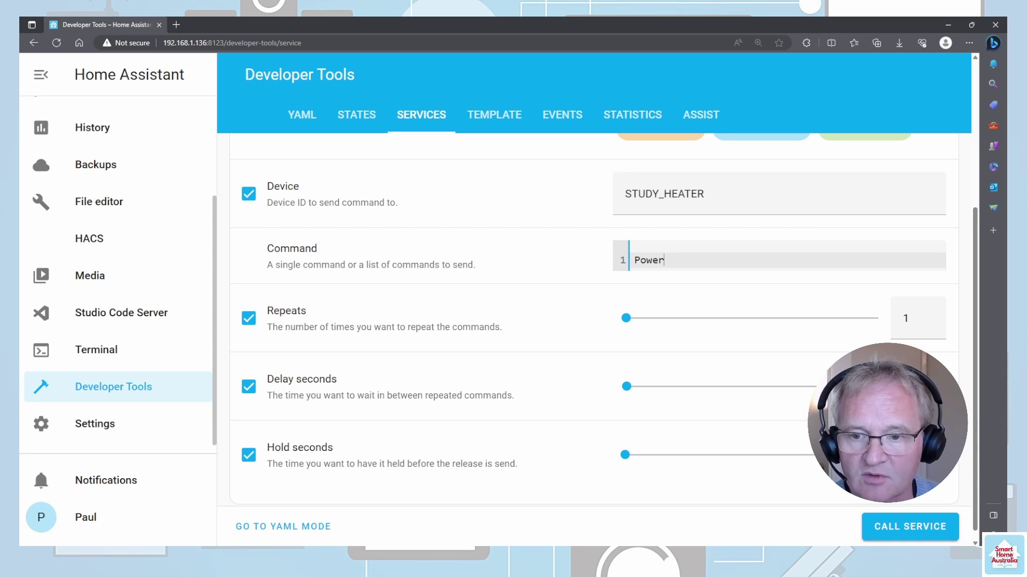
pyautogui.click(249, 320)
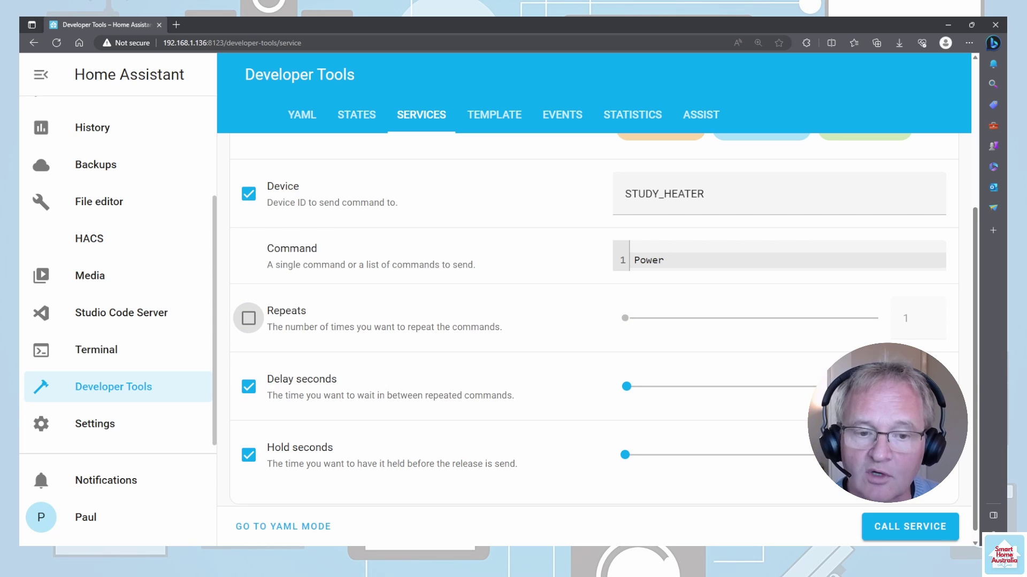
pyautogui.click(249, 387)
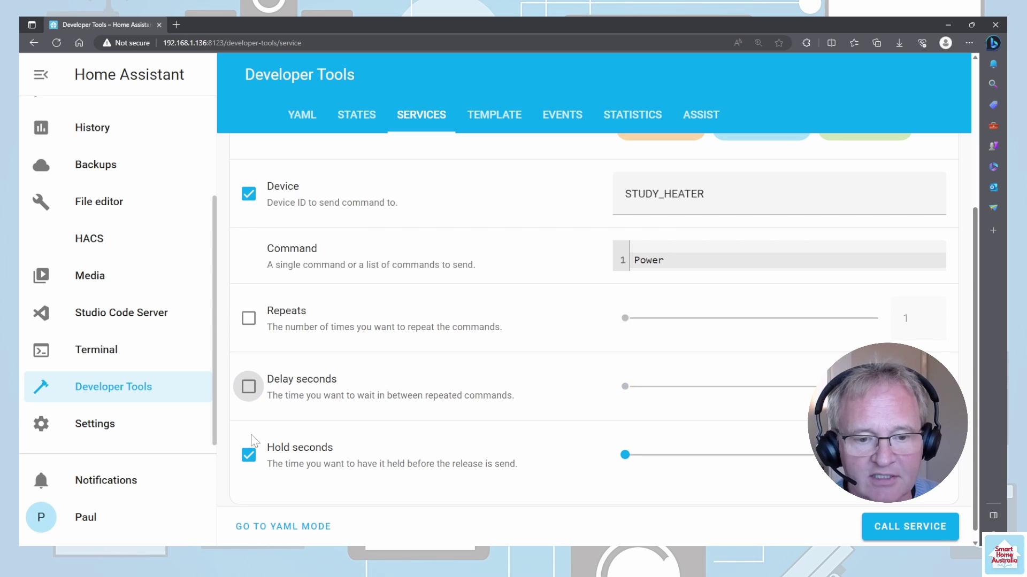
pyautogui.click(249, 455)
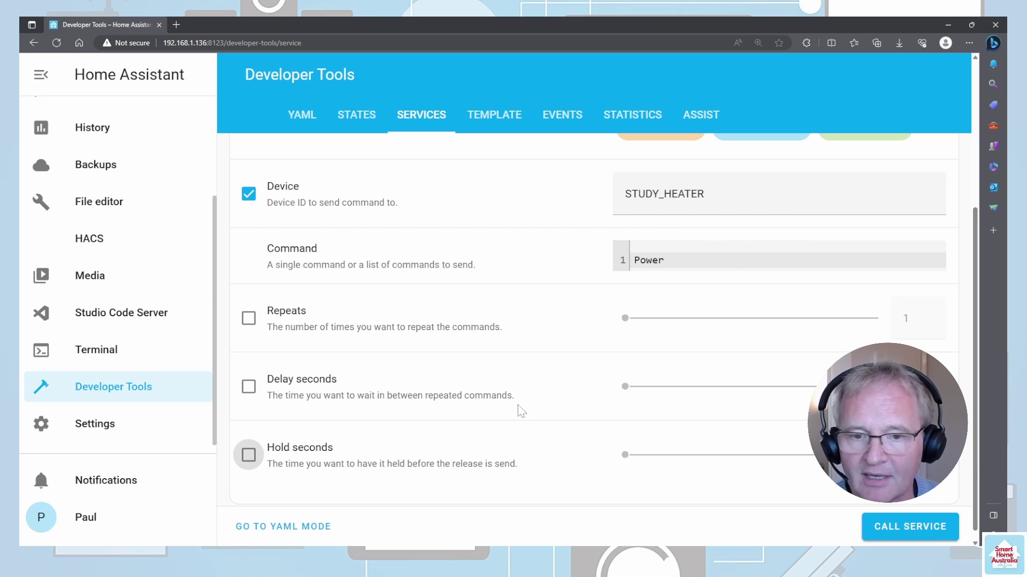
pyautogui.click(911, 537)
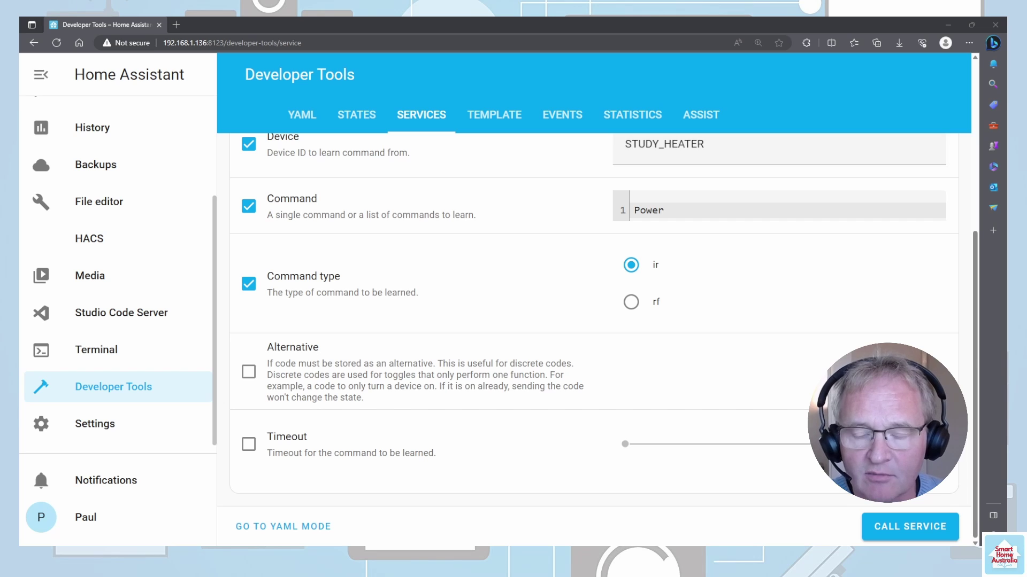
# Step: Replace Power with Temperature as the command and run the learn call
pyautogui.moveTo(665, 210); pyautogui.dragTo(634, 210)
pyautogui.write('Tem')
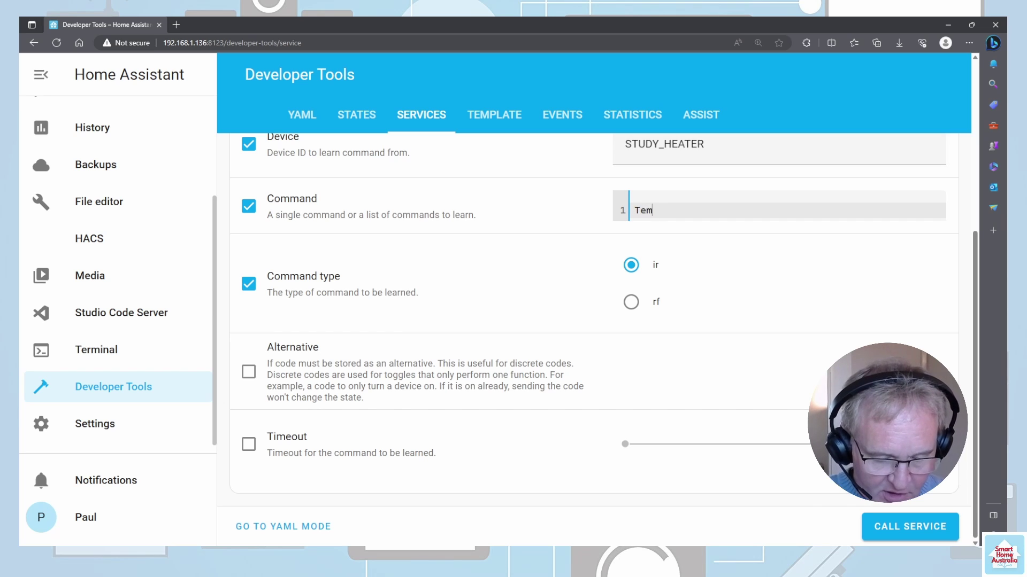
pyautogui.write('perature')
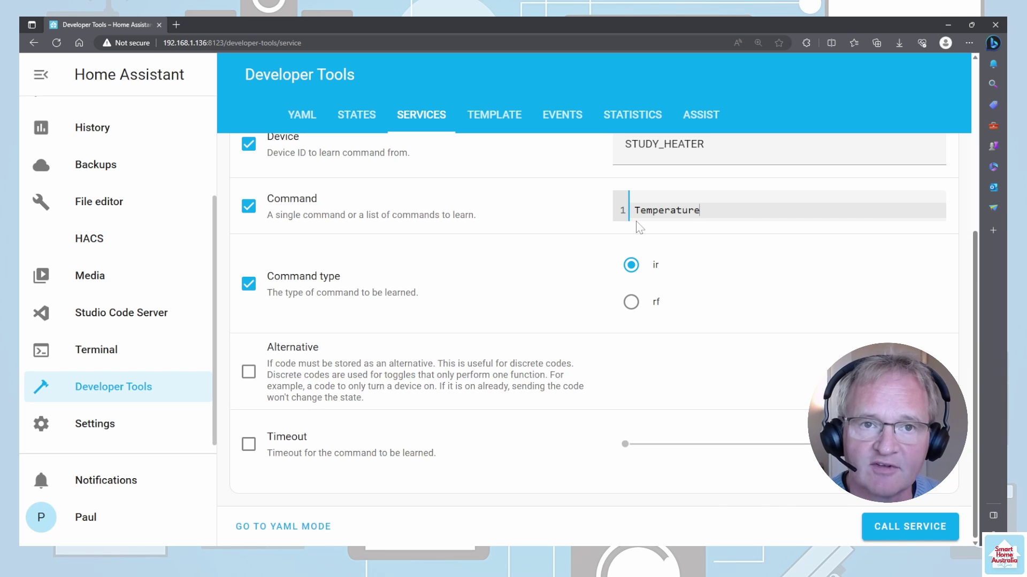
pyautogui.click(889, 531)
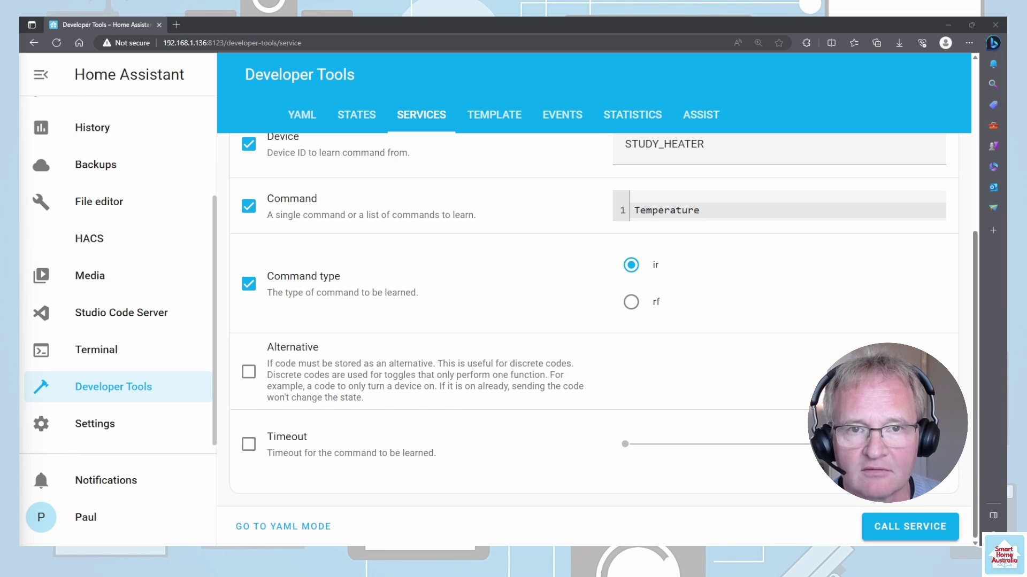
# Step: Create a new script from scratch with the mdi:radiator icon
pyautogui.click(122, 433)
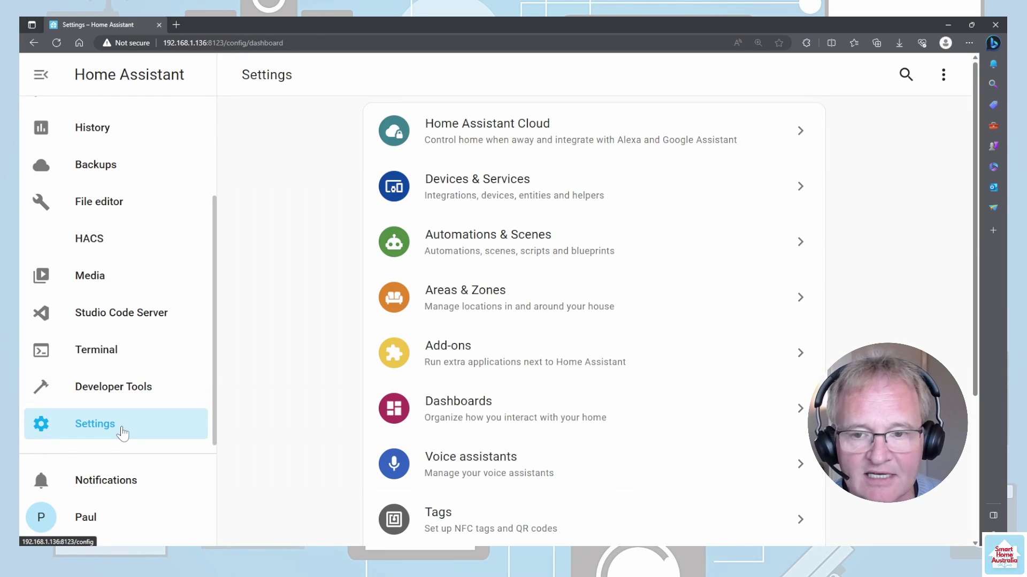
pyautogui.click(463, 247)
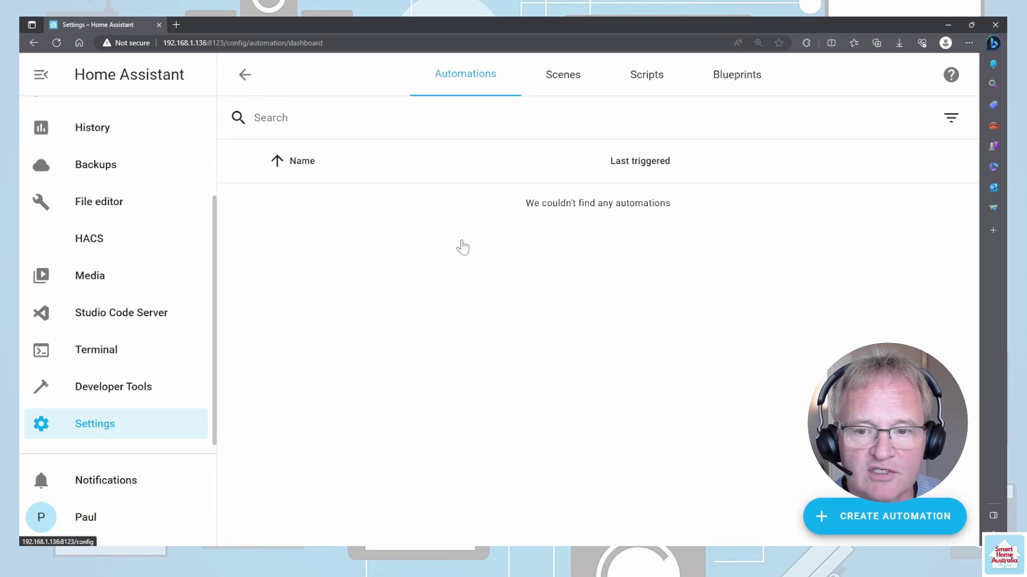
pyautogui.click(653, 80)
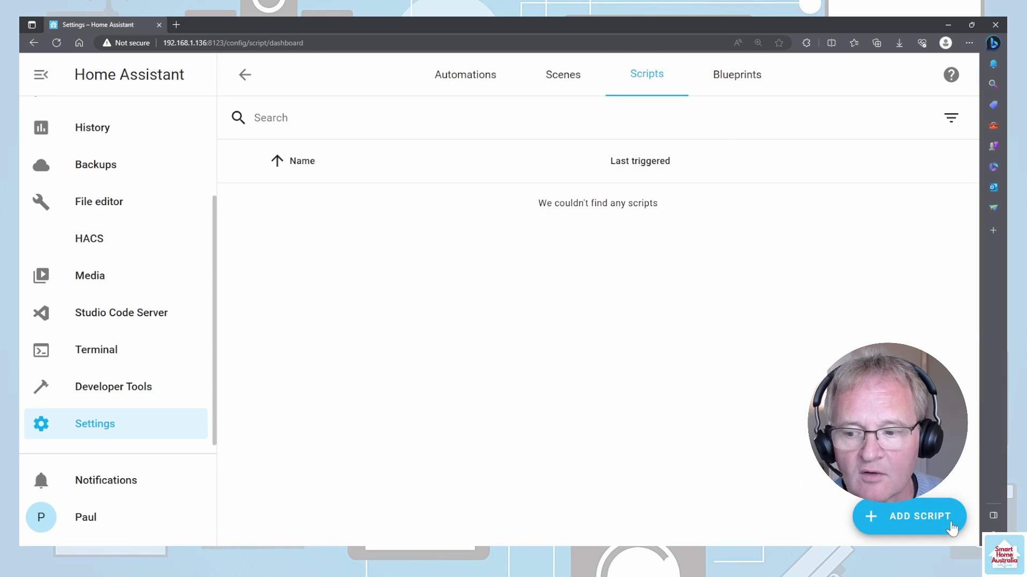
pyautogui.click(926, 524)
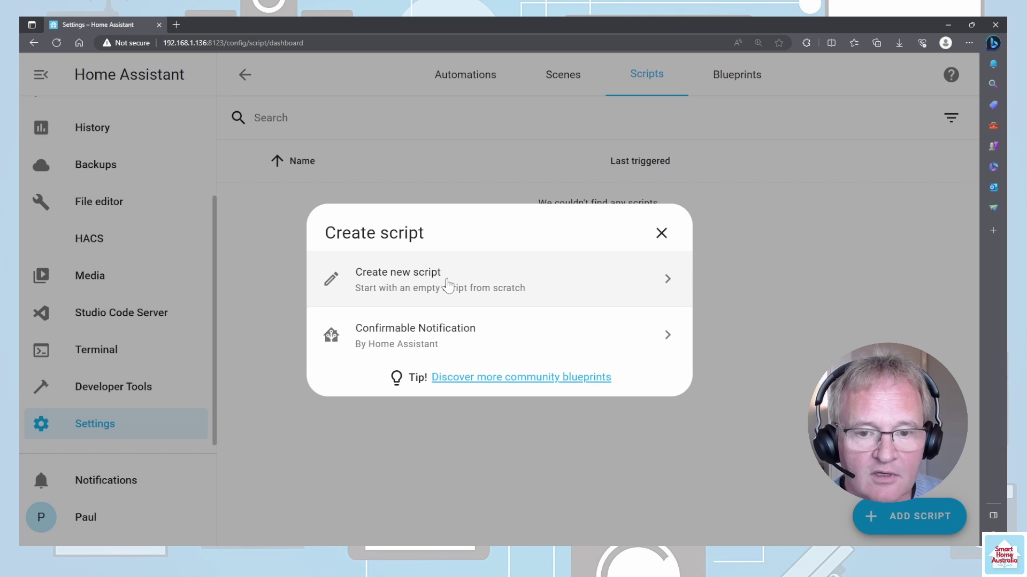
pyautogui.click(449, 284)
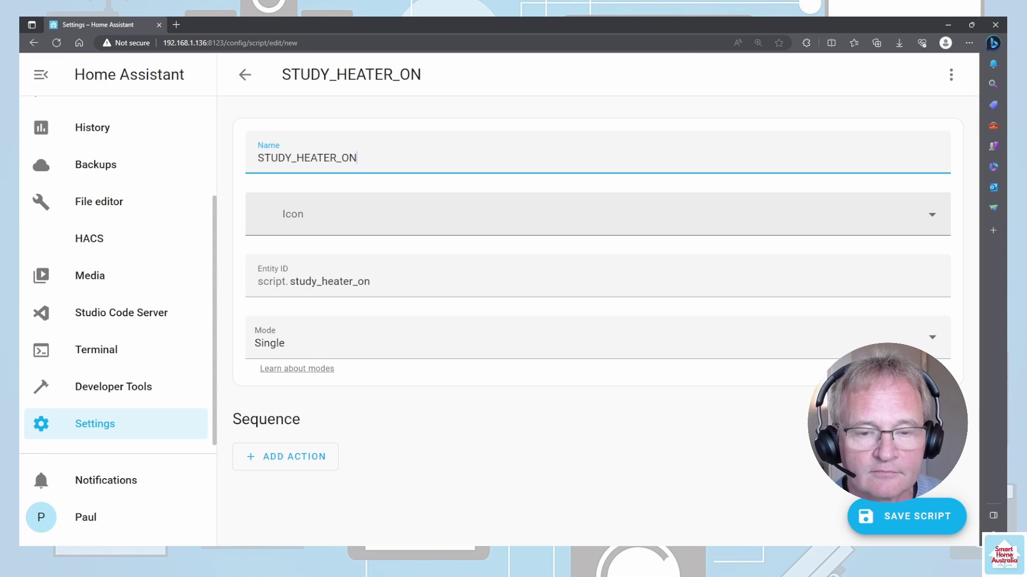
pyautogui.click(369, 213)
pyautogui.write('heater')
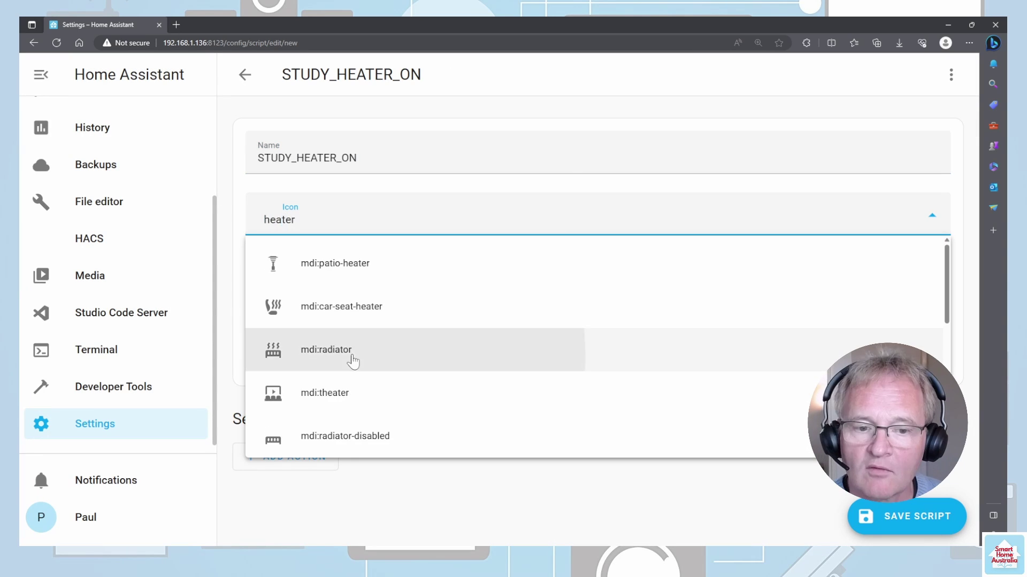
pyautogui.click(347, 353)
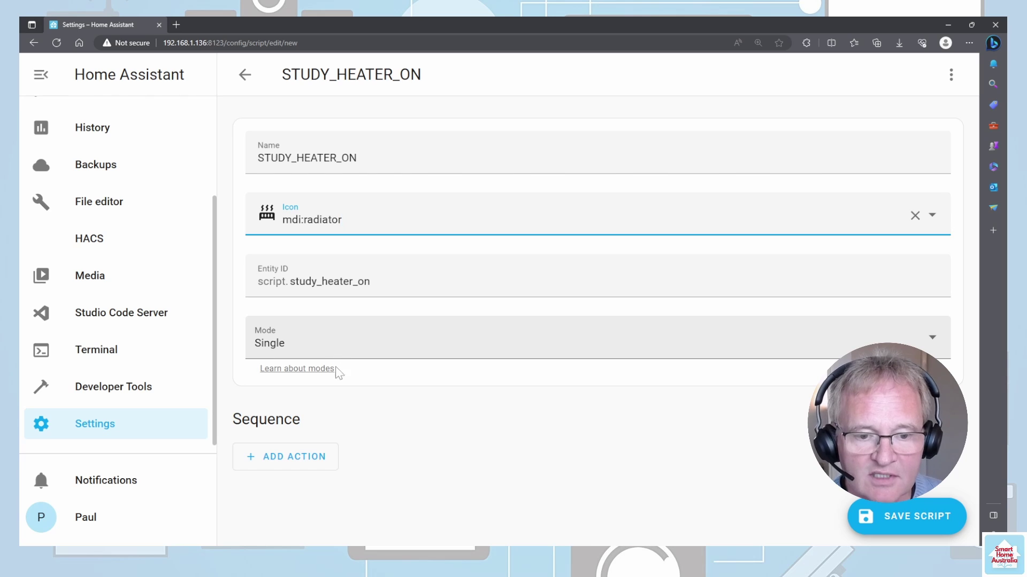
# Step: Add a call-service action and search the services for 'remo'
pyautogui.click(295, 466)
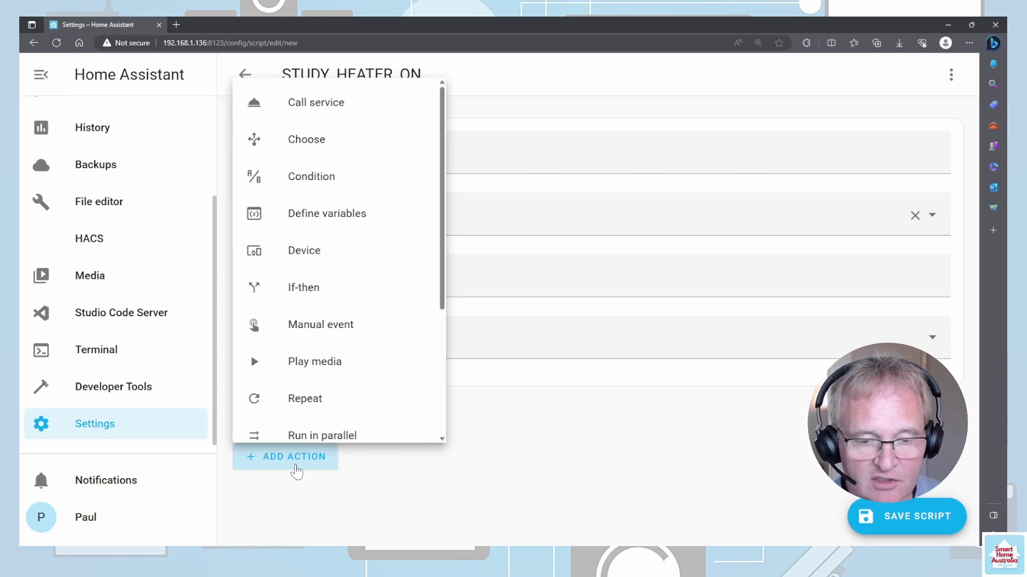
pyautogui.click(323, 101)
pyautogui.click(355, 471)
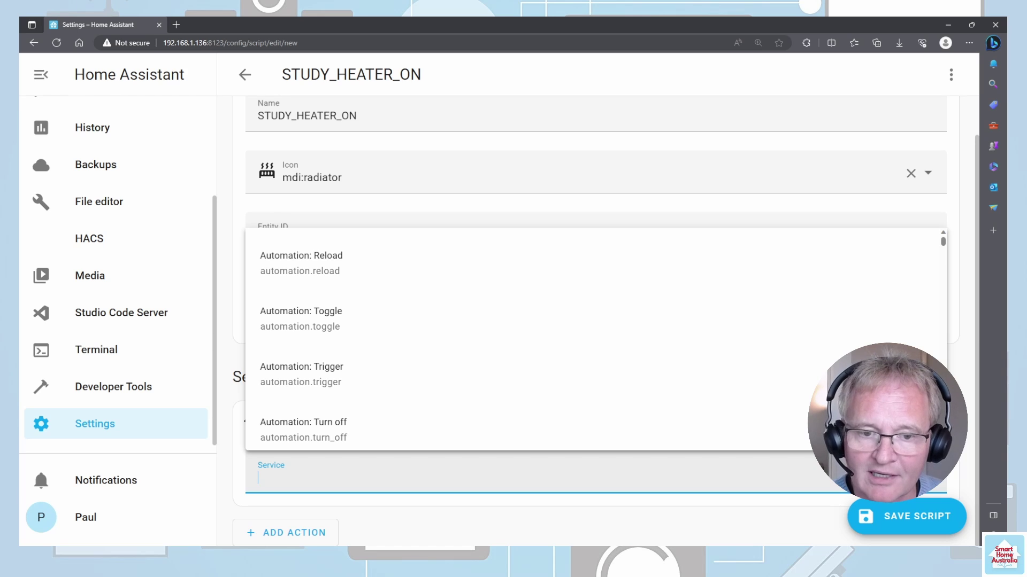
pyautogui.write('remo')
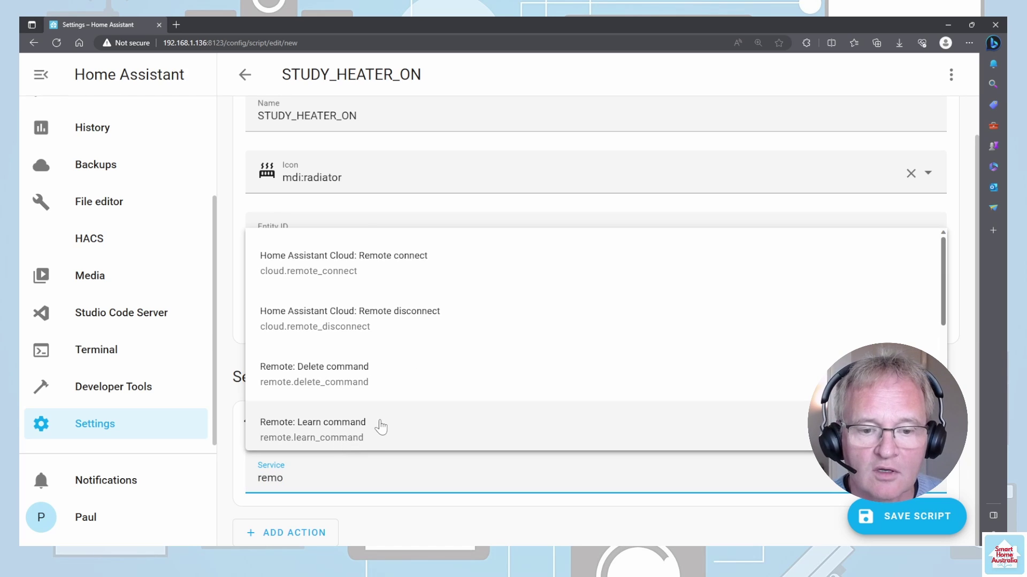
pyautogui.scroll(-3, 368, 417)
# Step: Set the action to Remote: Send command on STUDY BEAN with device STUDY_HEATER
pyautogui.click(342, 330)
pyautogui.scroll(-5, 638, 349)
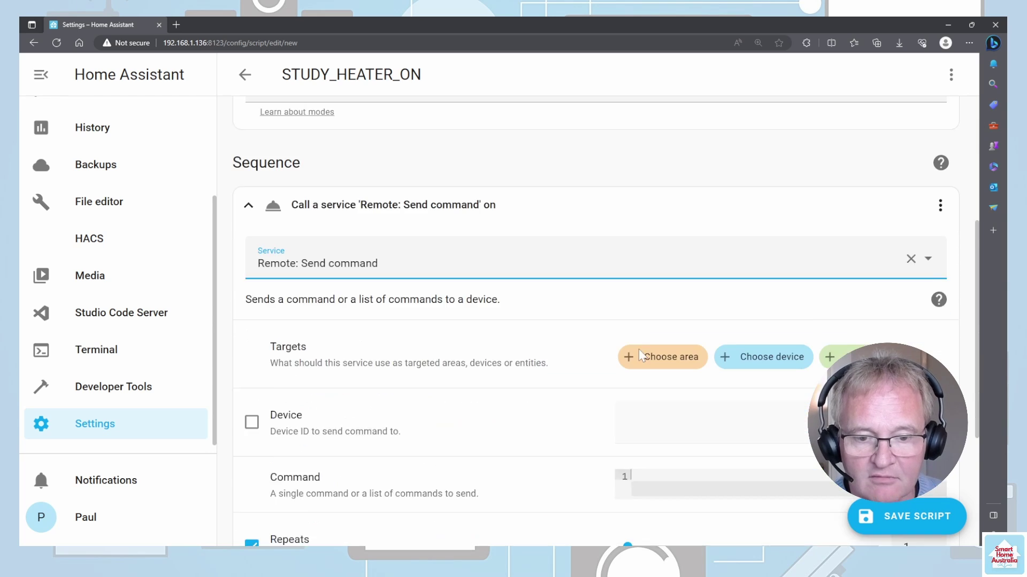
pyautogui.click(862, 297)
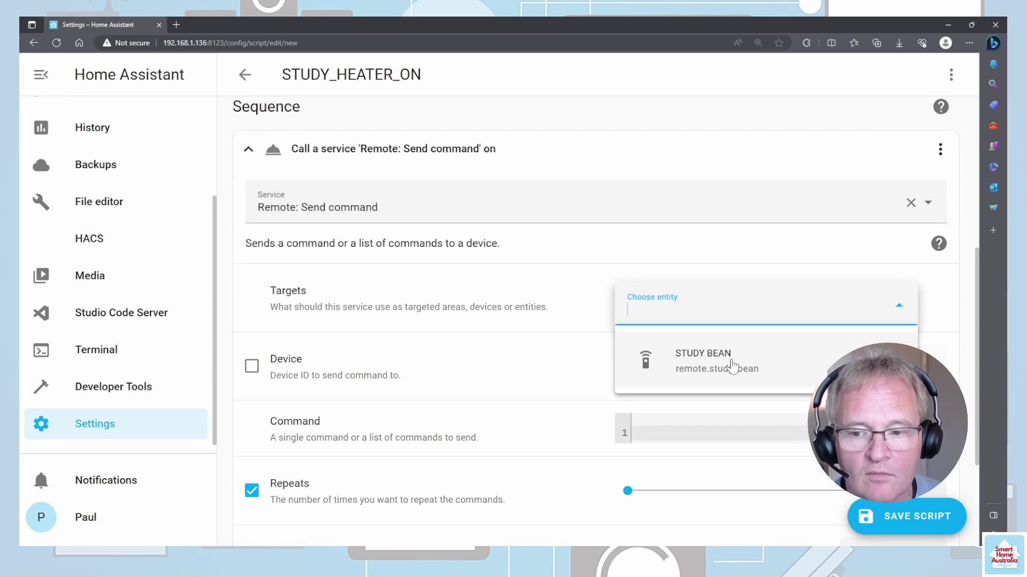
pyautogui.click(728, 360)
pyautogui.click(245, 210)
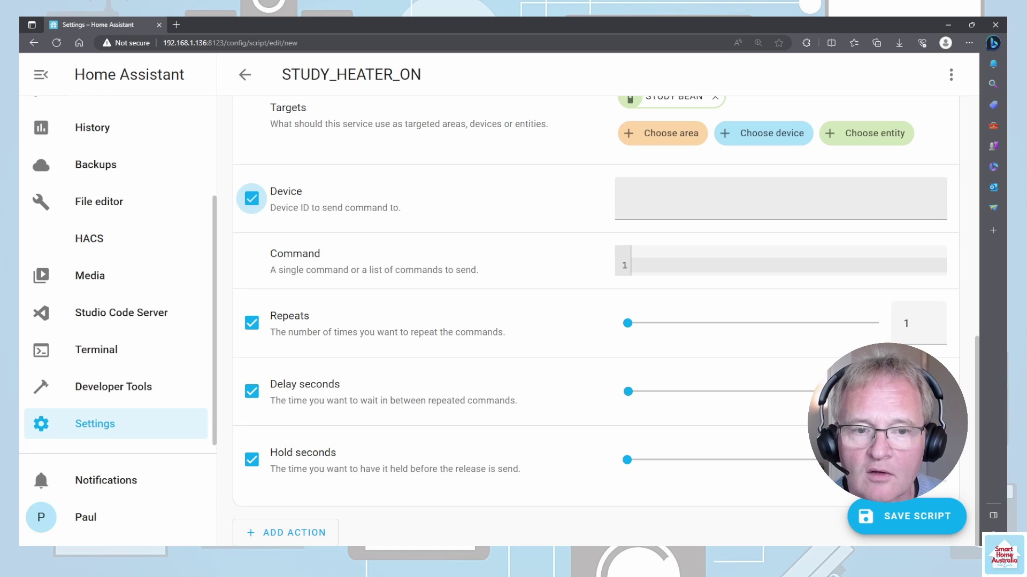
pyautogui.click(627, 198)
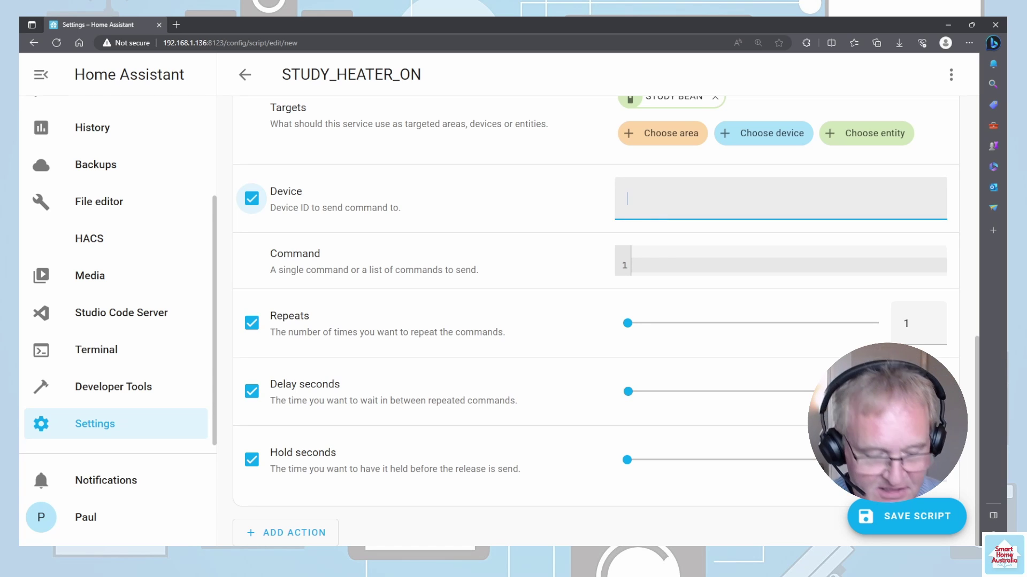
pyautogui.write('STUDY')
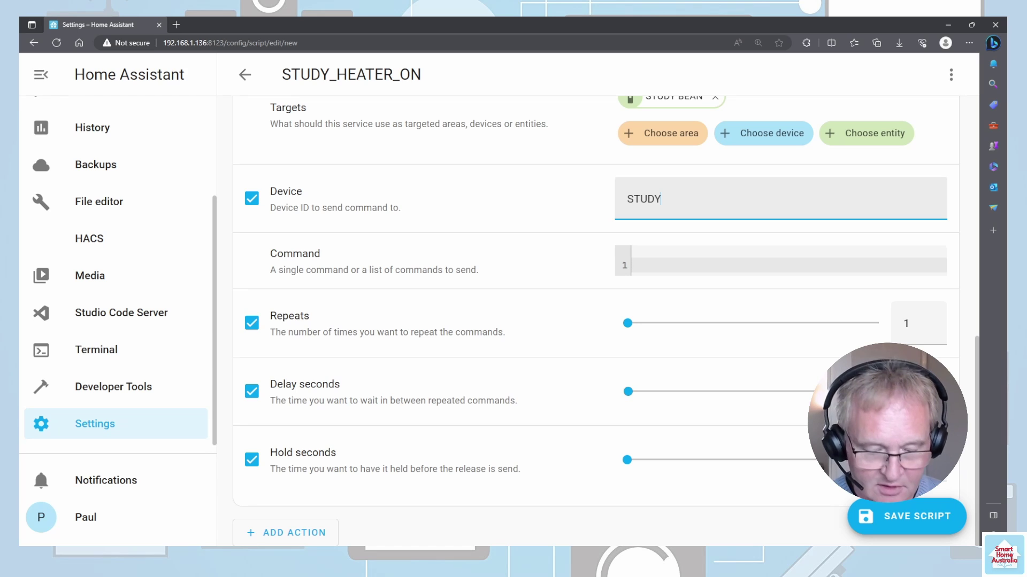
pyautogui.write('_HEATER')
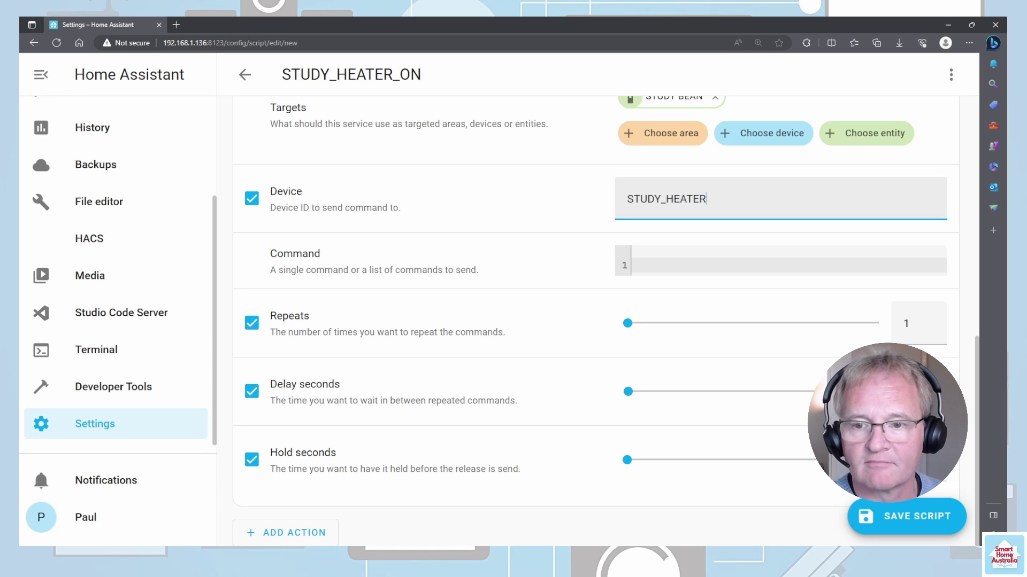
# Step: Enter command Power, turn off repeats, delay and hold, and add another action
pyautogui.click(775, 265)
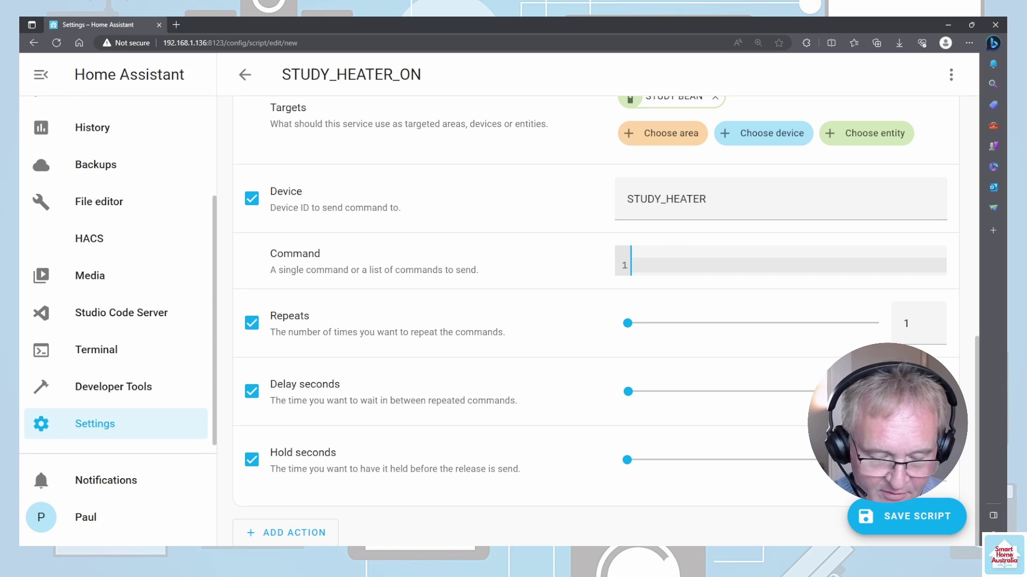
pyautogui.write('Power')
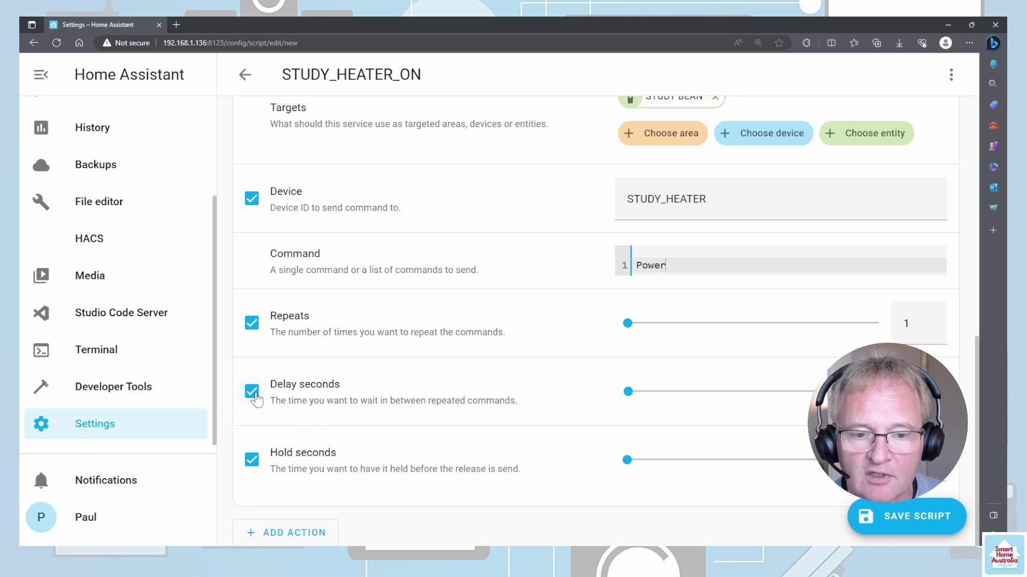
pyautogui.click(252, 323)
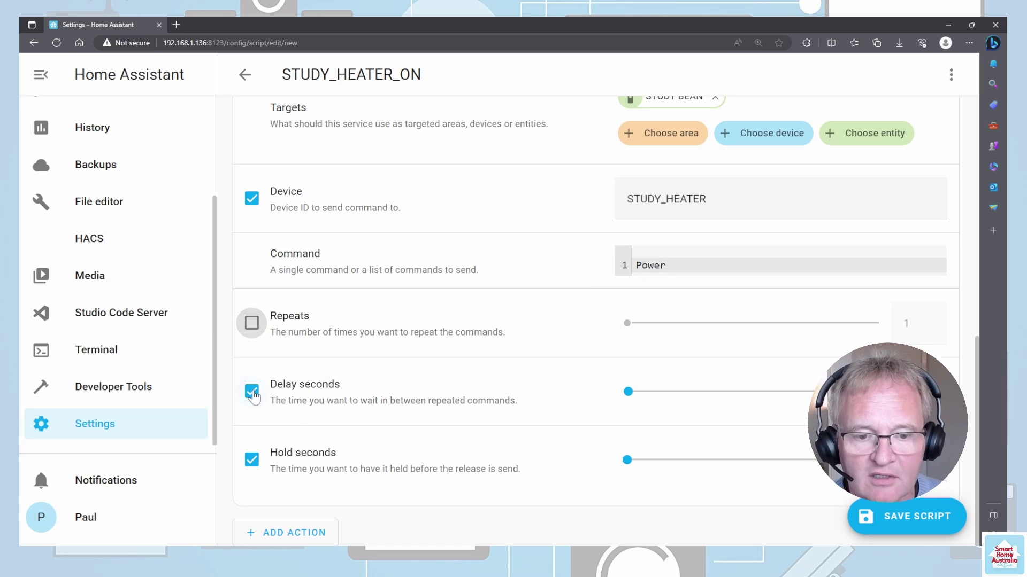
pyautogui.click(252, 394)
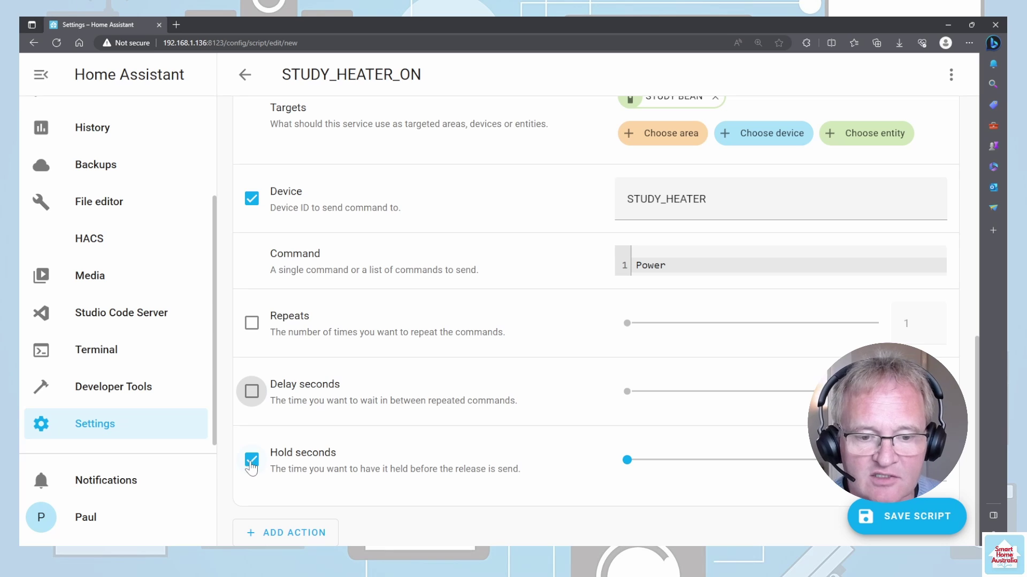
pyautogui.click(252, 461)
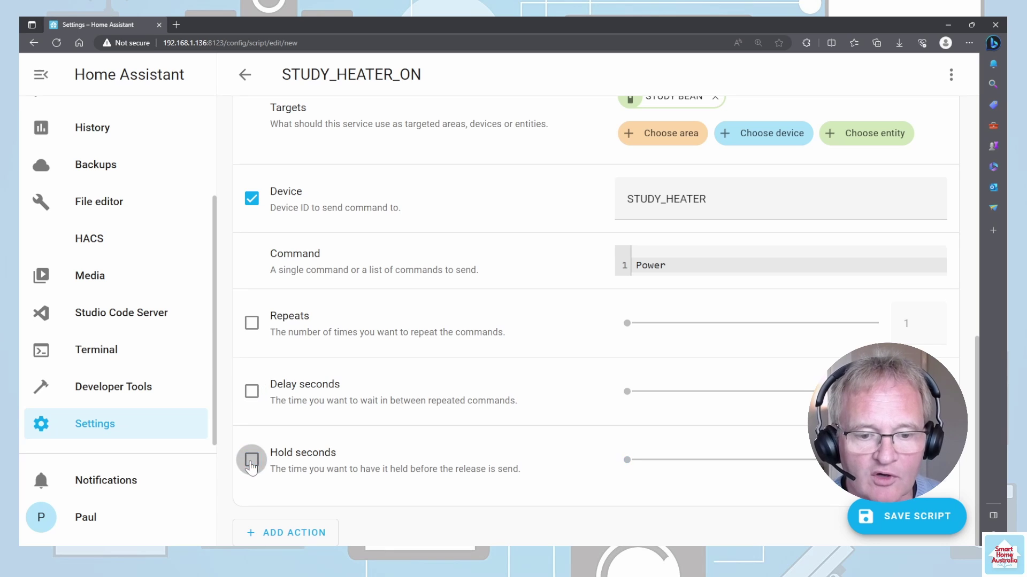
pyautogui.click(298, 531)
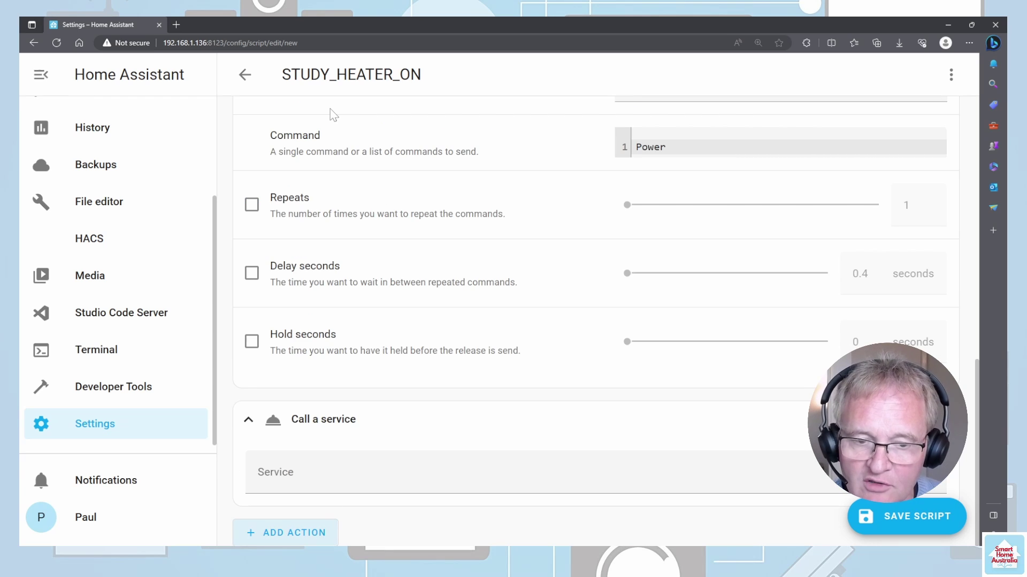
# Step: Make the new action Remote: Send command targeting the STUDY BEAN remote
pyautogui.click(374, 472)
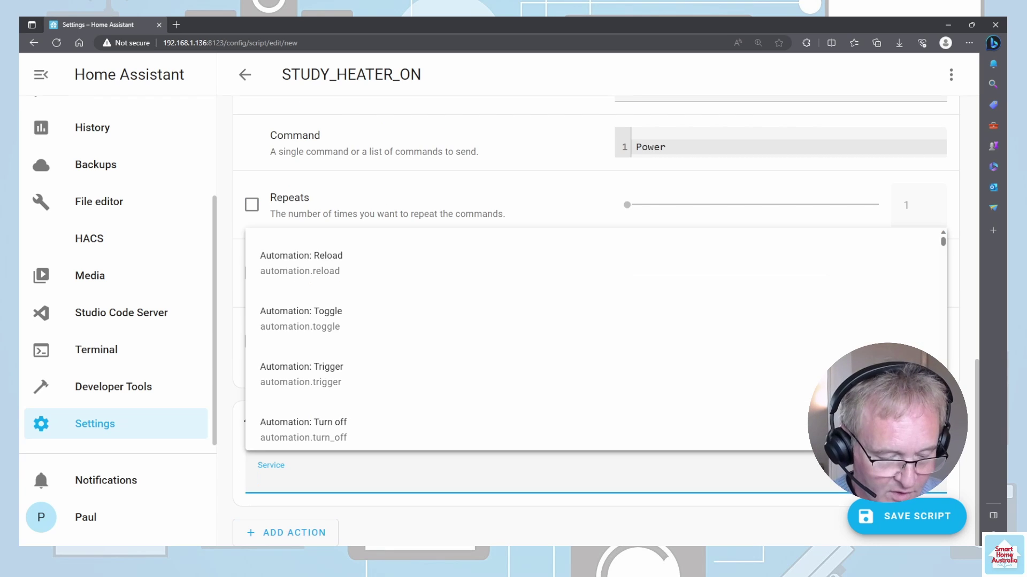
pyautogui.write('remote')
pyautogui.scroll(-3, 440, 401)
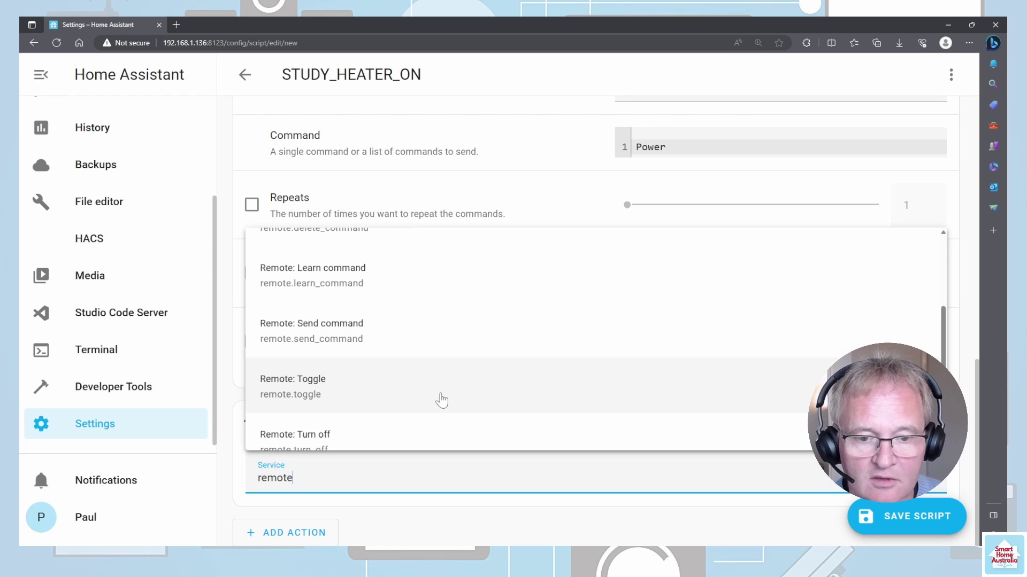
pyautogui.click(355, 351)
pyautogui.scroll(-5, 596, 419)
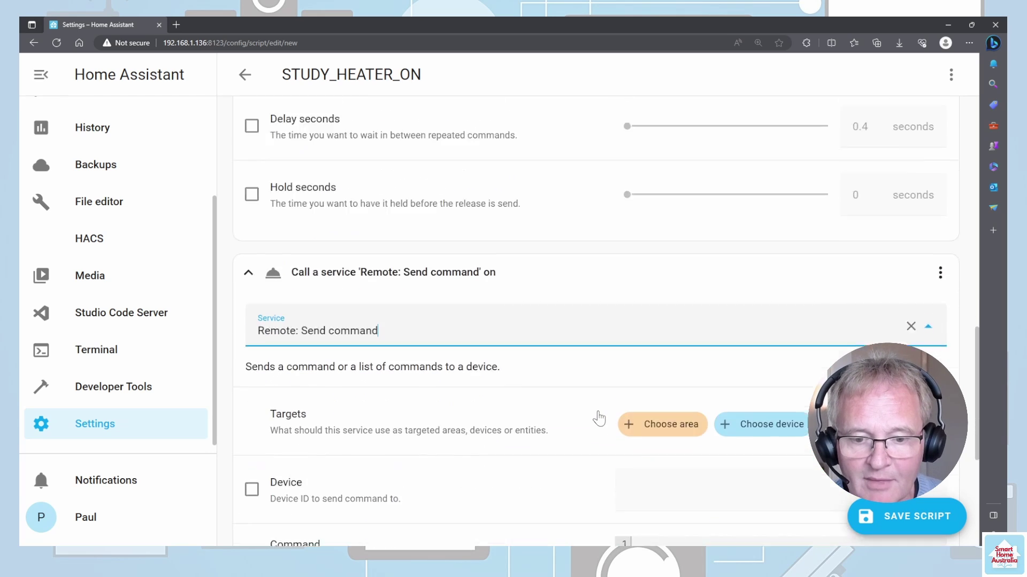
pyautogui.click(866, 299)
pyautogui.click(719, 375)
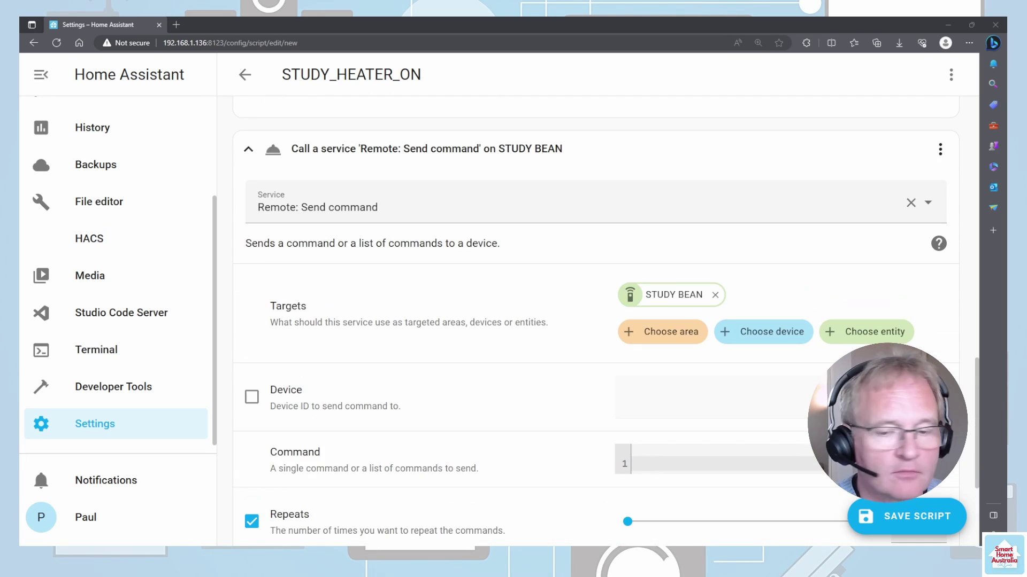
# Step: Set device STUDY_HEATER, command Temperature, delay and hold off, and repeats 17
pyautogui.click(251, 397)
pyautogui.click(662, 406)
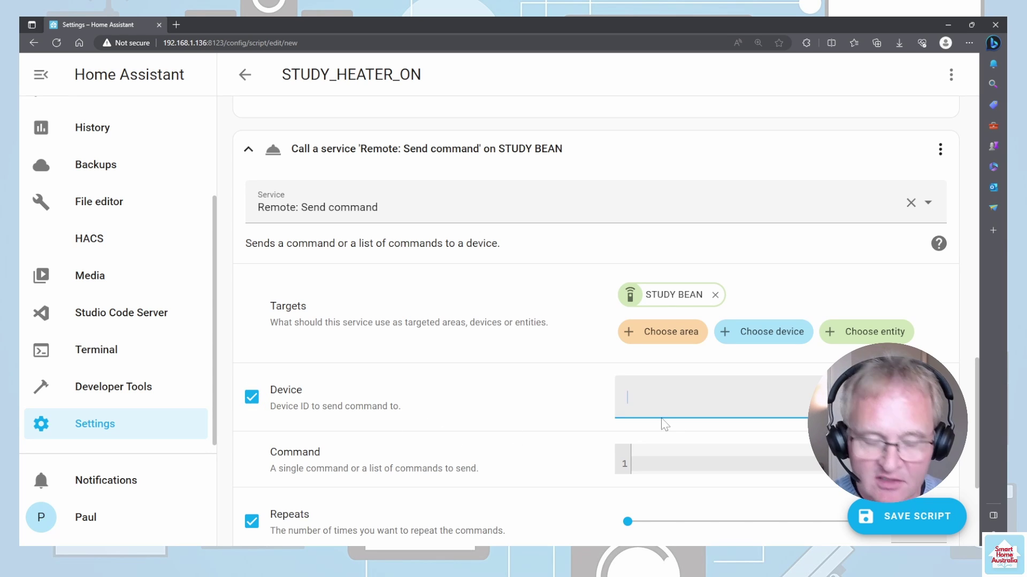
pyautogui.write('STUDY_HEATER')
pyautogui.press('Tab')
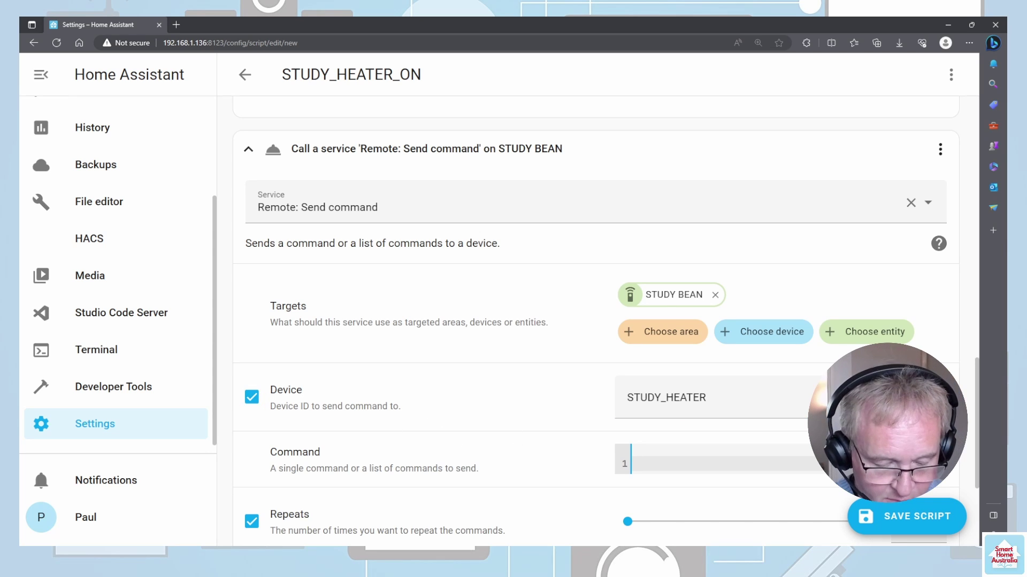
pyautogui.write('Temperature')
pyautogui.scroll(-2, 560, 353)
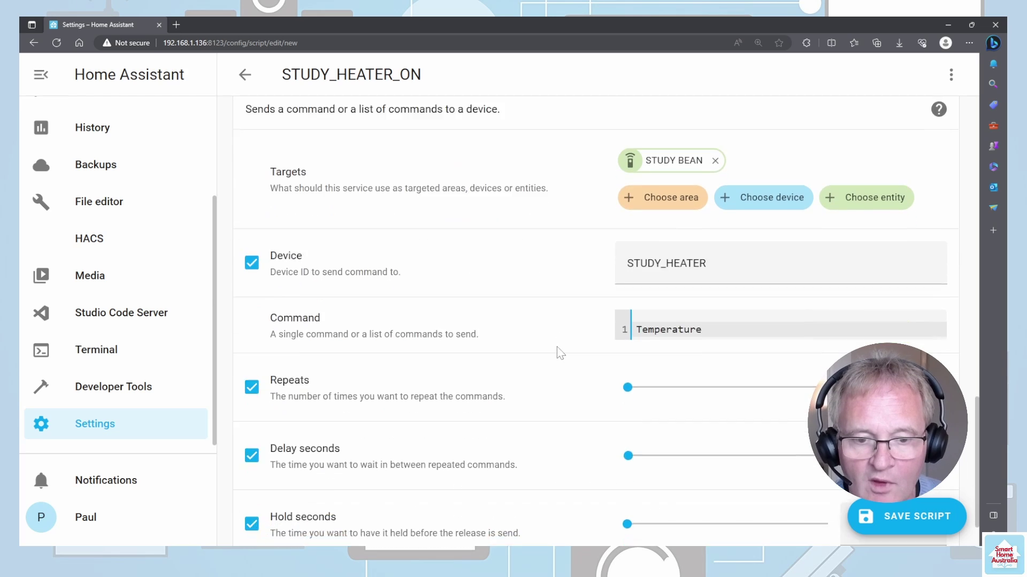
pyautogui.scroll(-1, 560, 353)
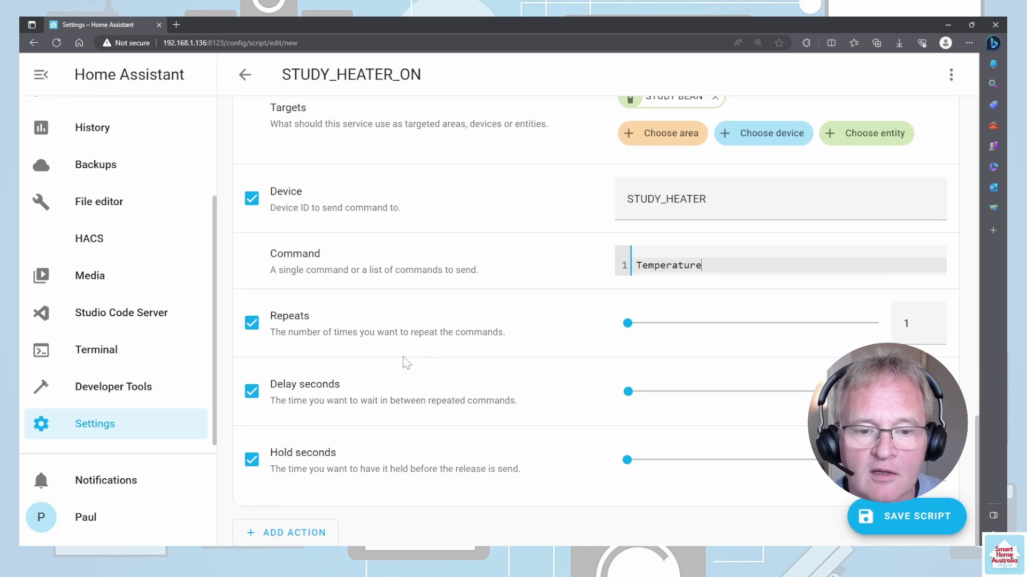
pyautogui.click(252, 394)
pyautogui.click(252, 460)
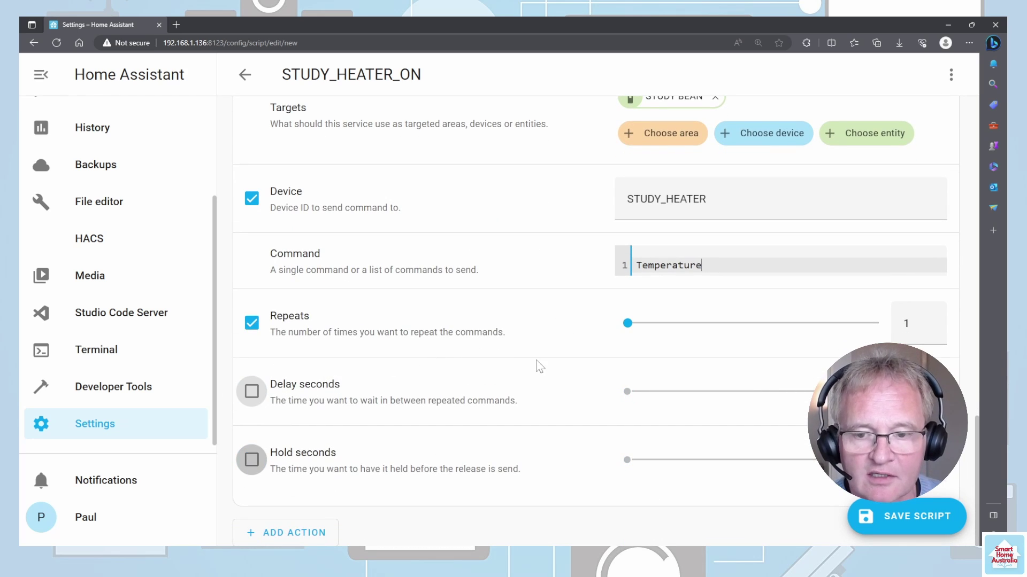
pyautogui.click(914, 324)
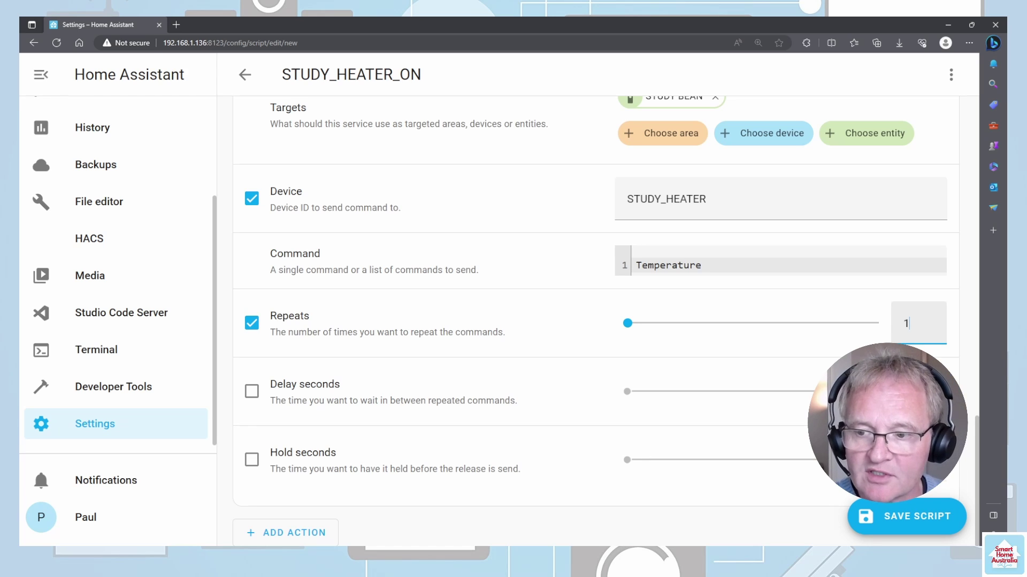
pyautogui.write('7')
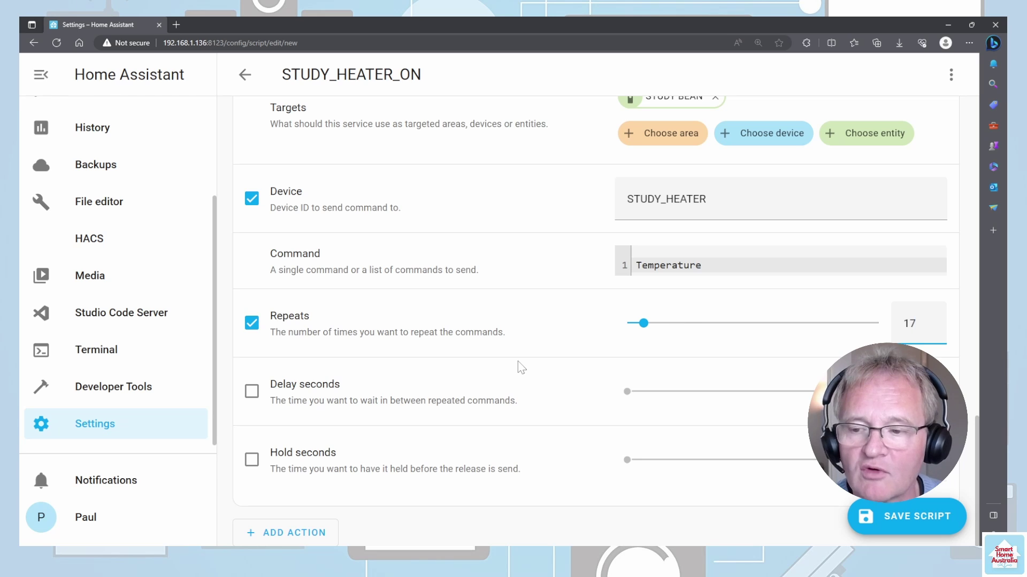
# Step: Save the STUDY_HEATER_ON script and run it from its options menu as a test
pyautogui.click(913, 523)
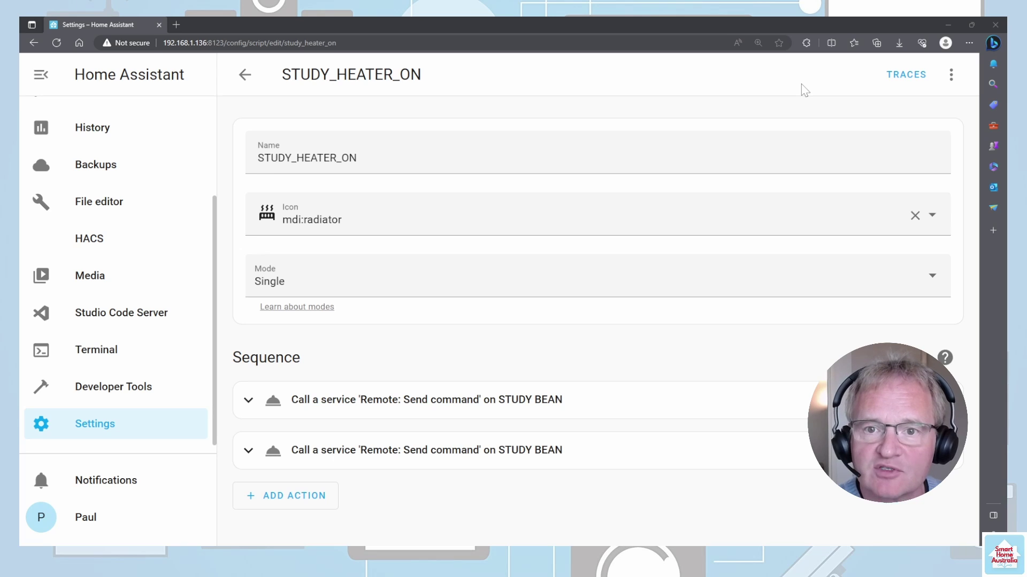
pyautogui.click(952, 76)
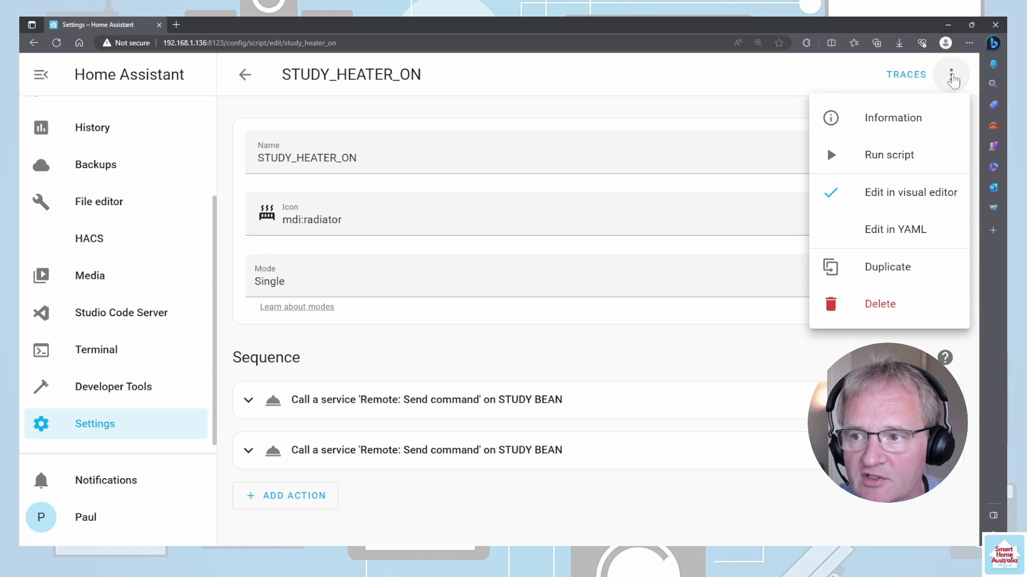
pyautogui.click(876, 160)
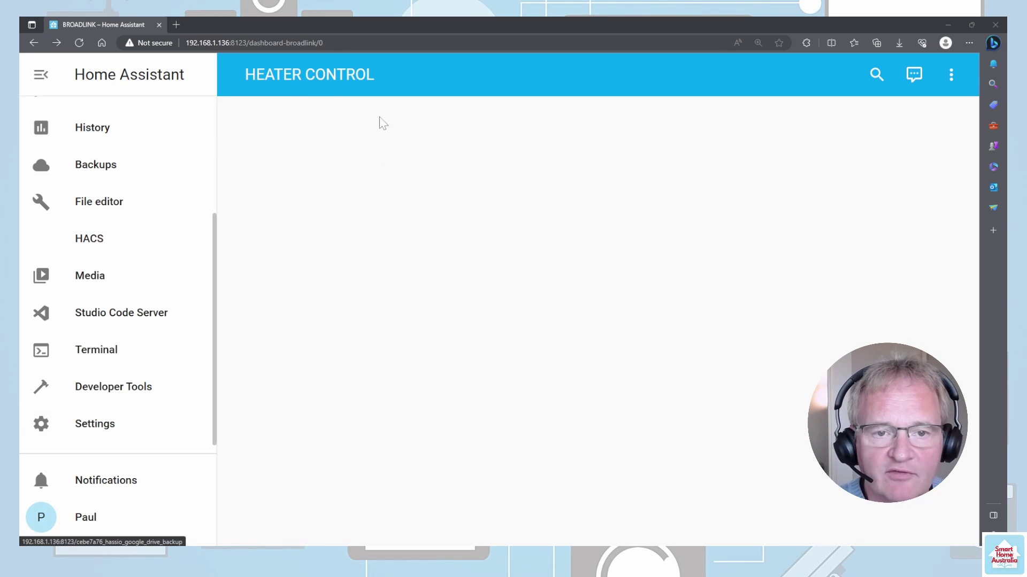
# Step: Add a Button card to the STUDY view linked to the STUDY_HEATER_ON script
pyautogui.click(951, 75)
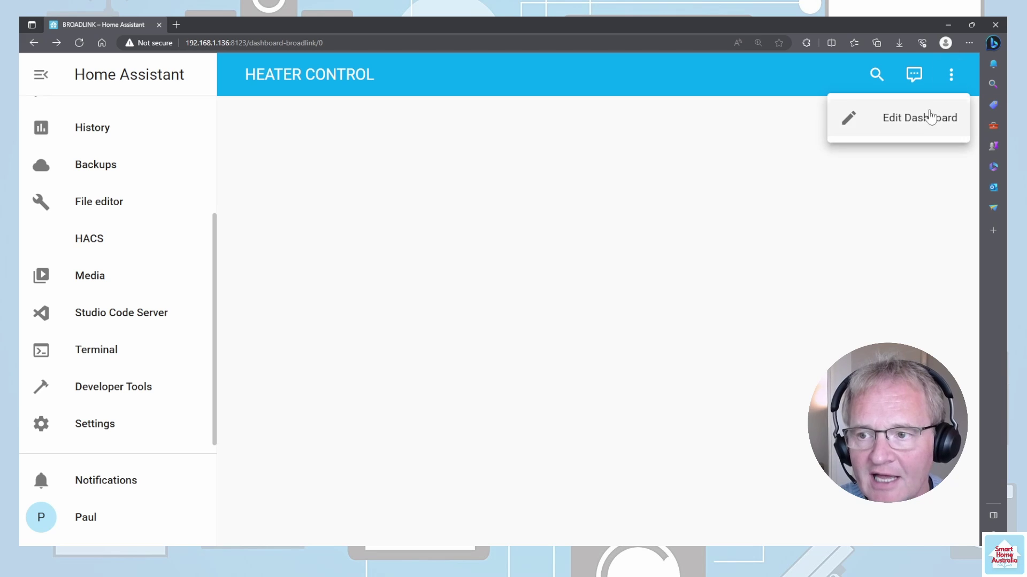
pyautogui.click(931, 117)
pyautogui.click(934, 527)
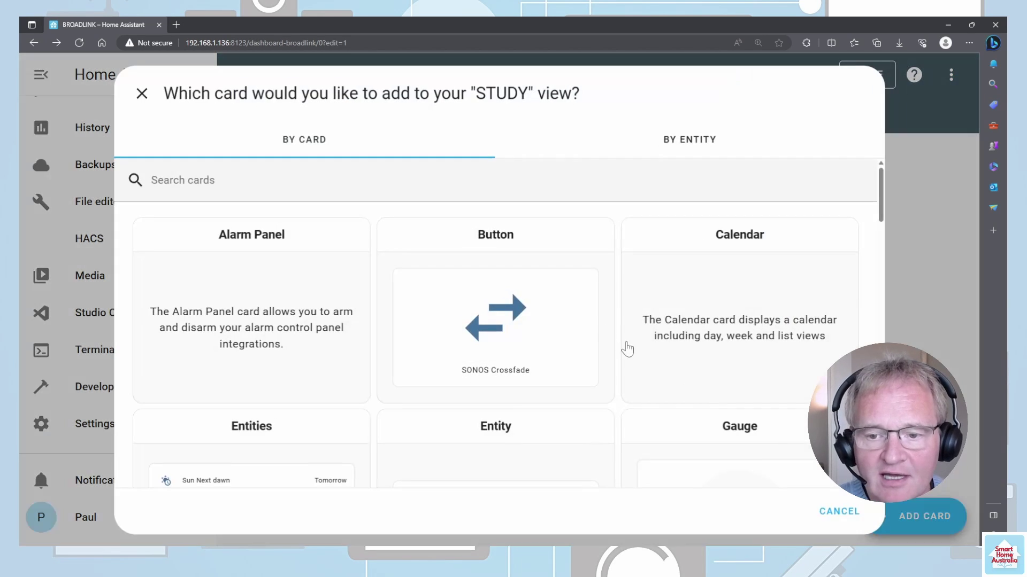
pyautogui.click(492, 319)
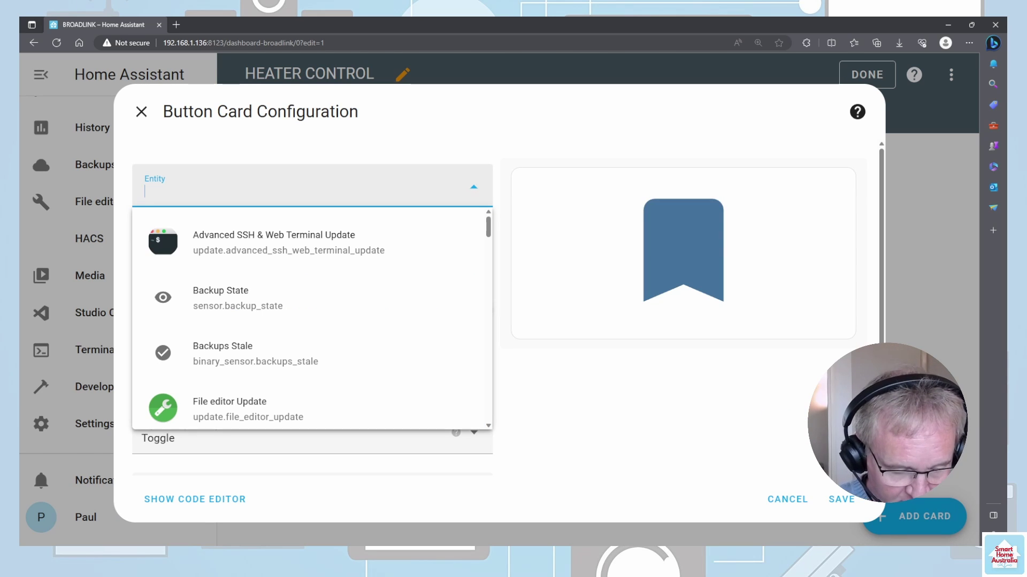
pyautogui.write('study')
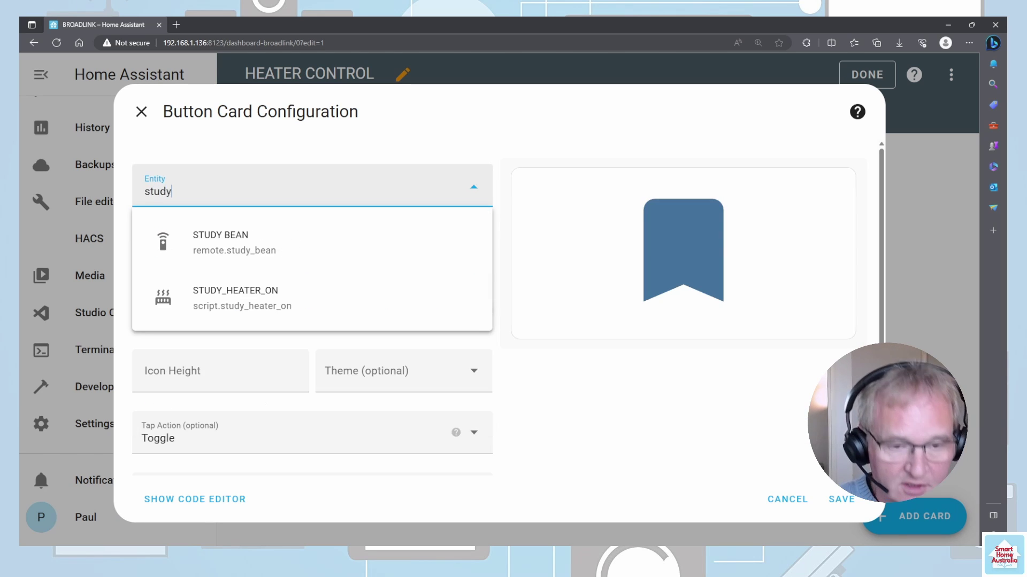
pyautogui.click(270, 297)
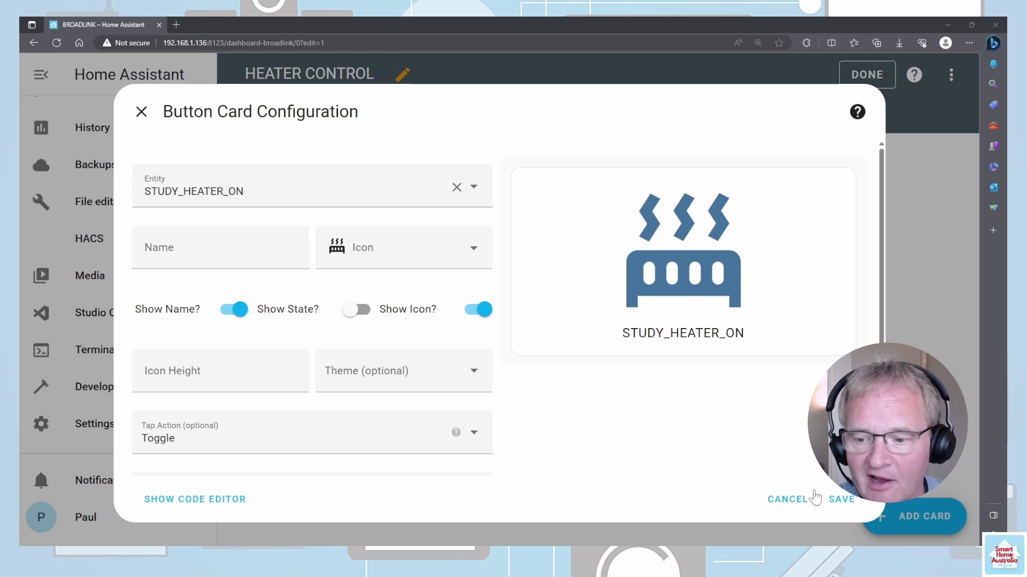
# Step: Save the button card, finish editing, and tap it to switch the heater on
pyautogui.click(844, 500)
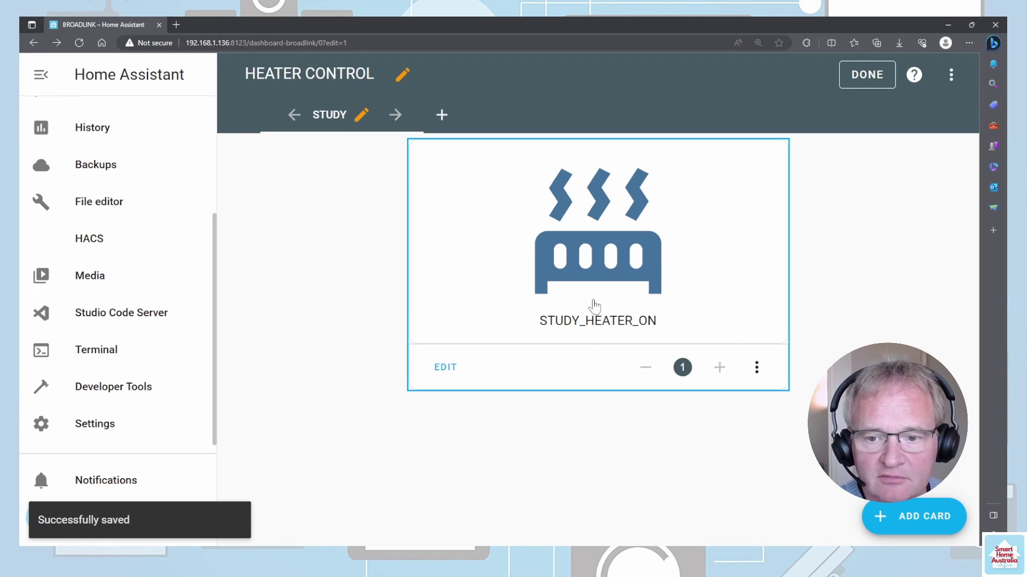
pyautogui.click(867, 74)
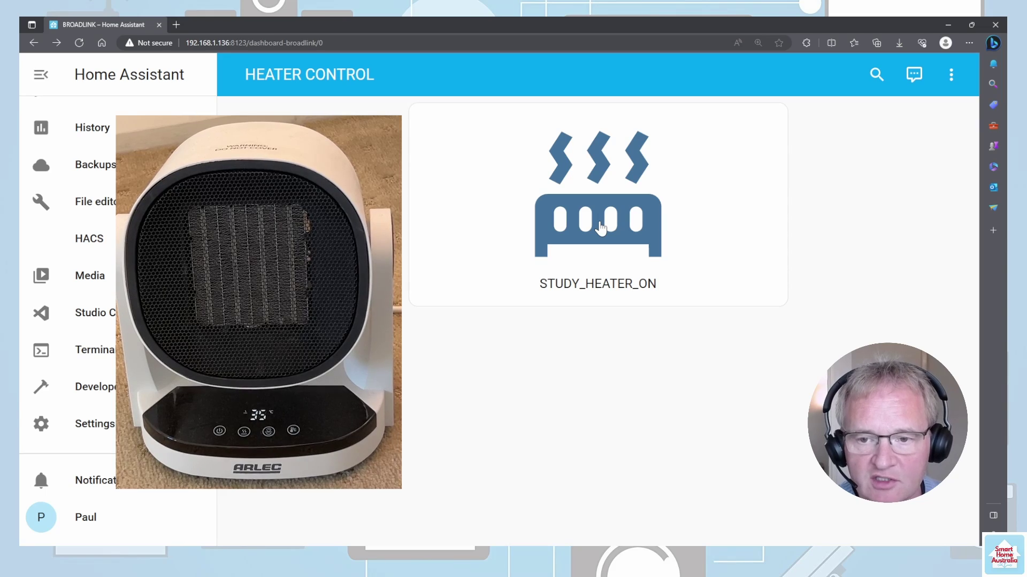
pyautogui.click(601, 229)
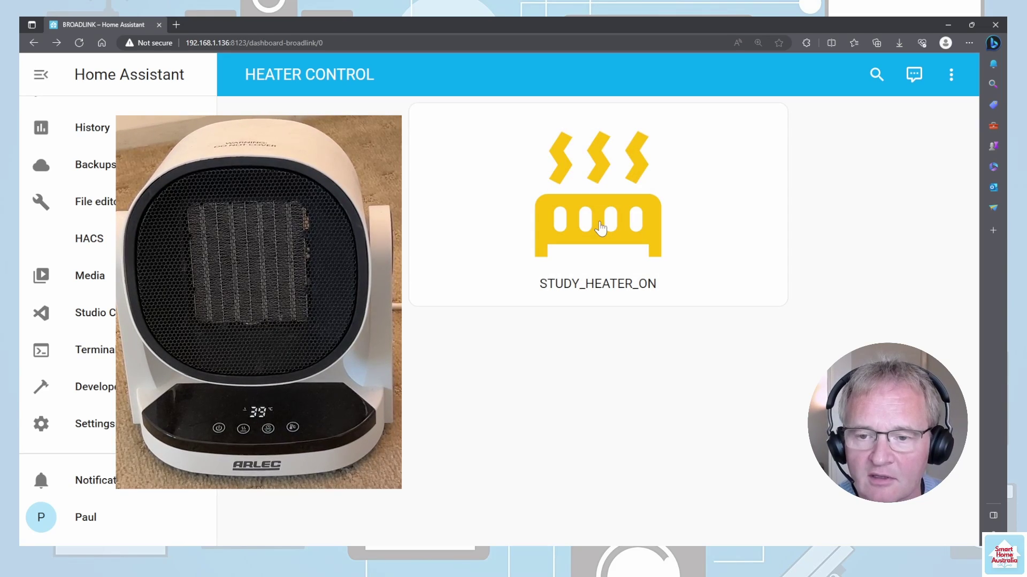